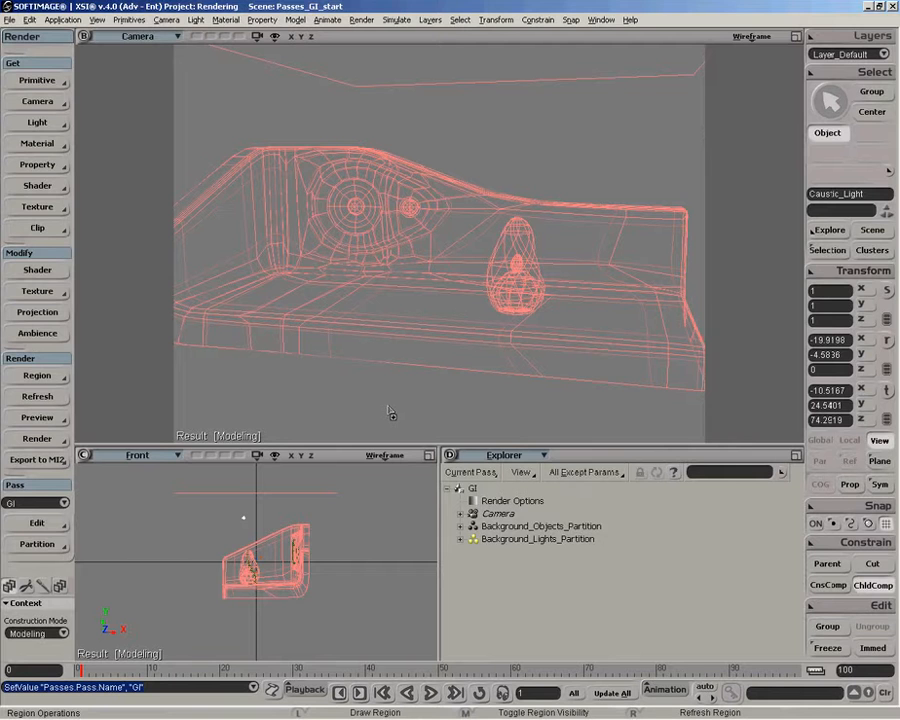
Add an override to Background_Objects_Partition containing the Global Illumination Transmitters and Receivers visibility parameters from Red_Still.skin12.
click(527, 527)
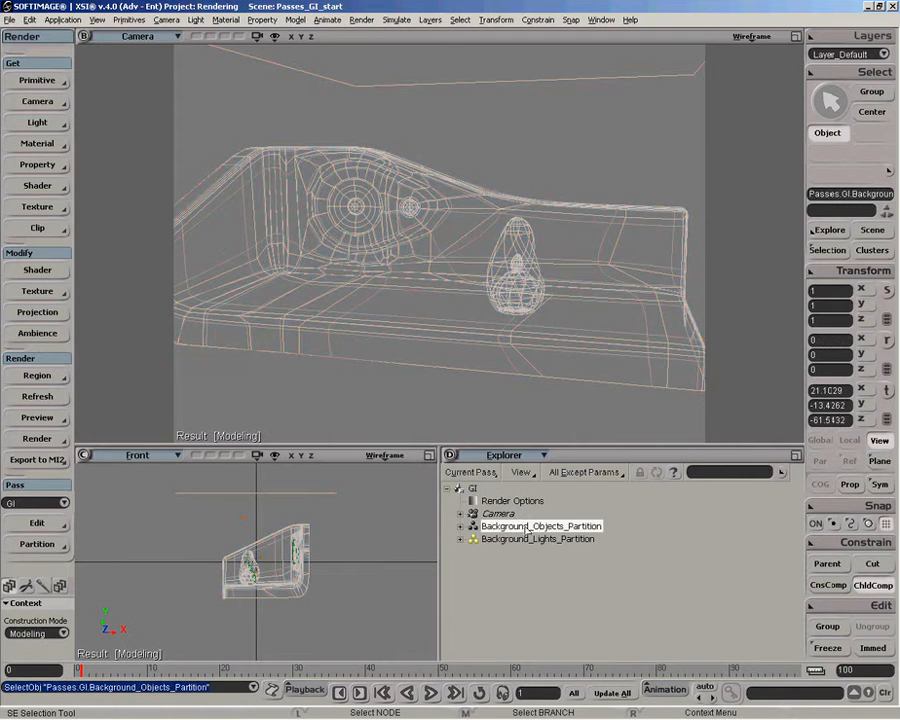
click(37, 166)
click(136, 418)
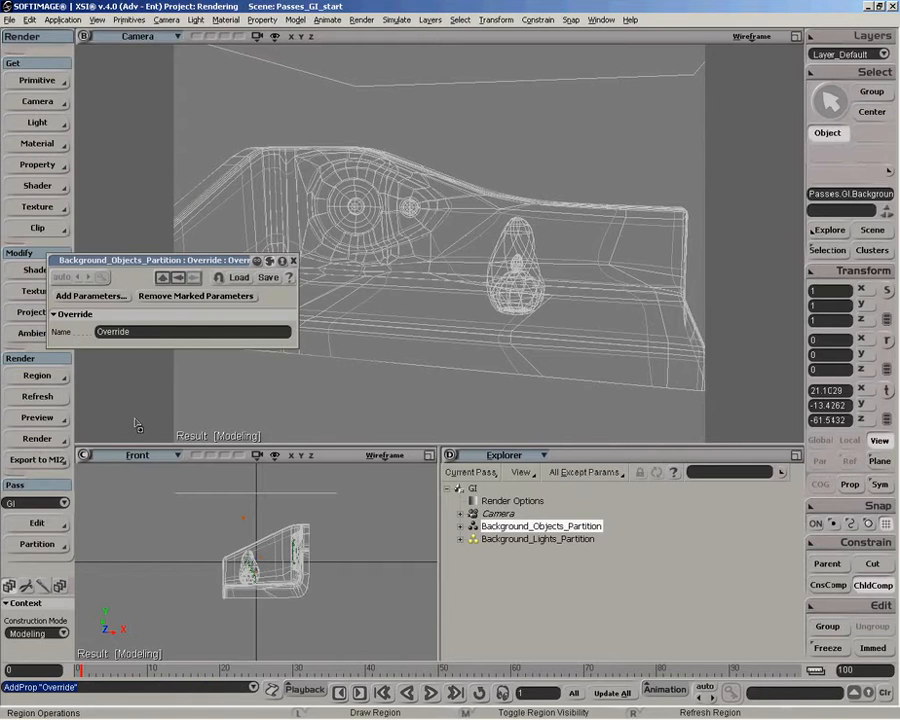
click(91, 297)
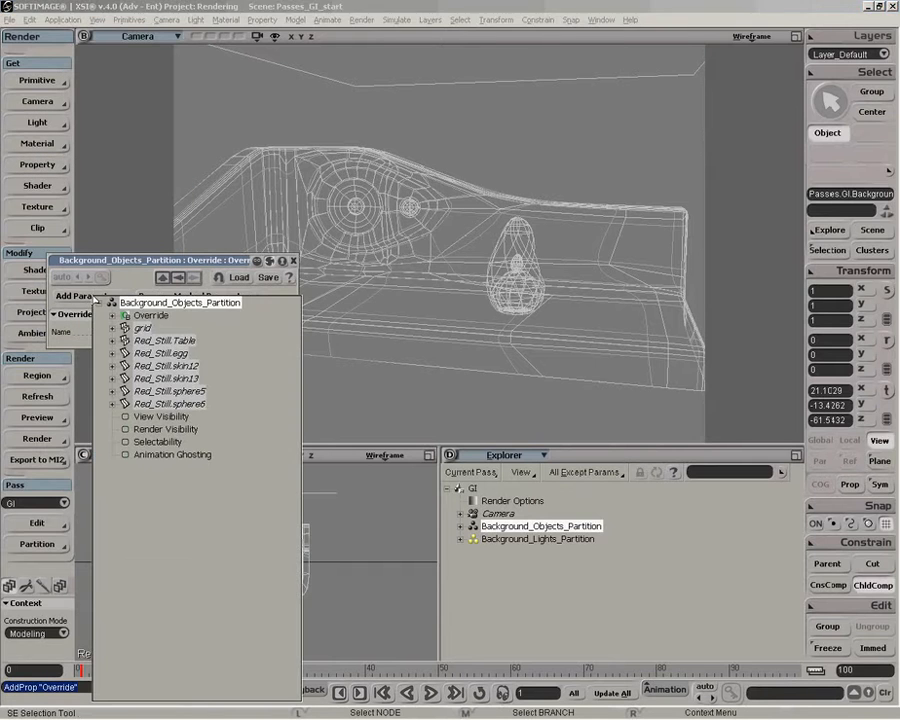
click(112, 366)
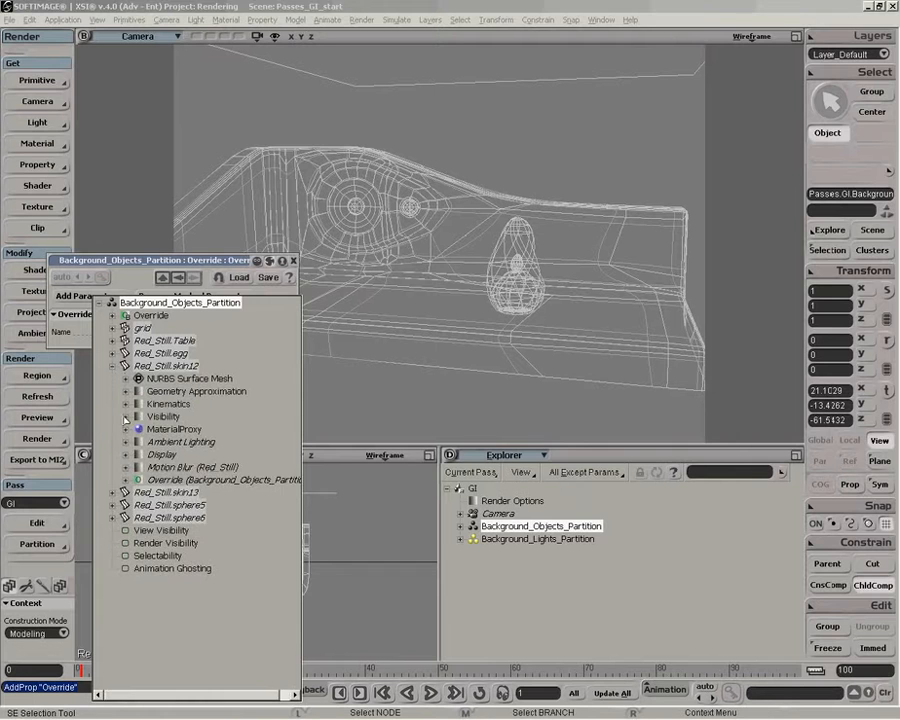
click(125, 416)
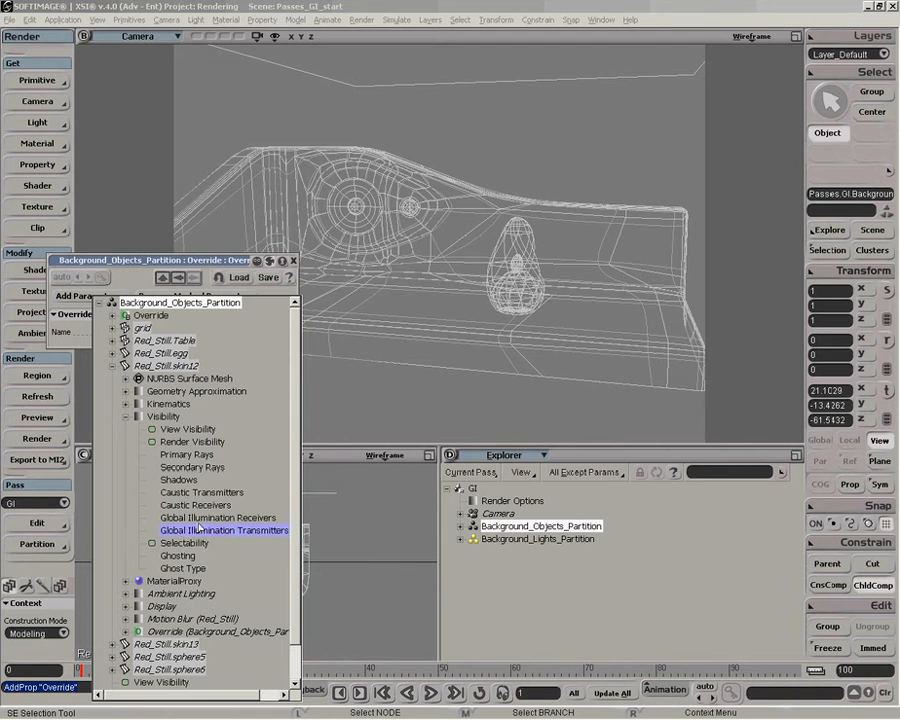
key(shift)
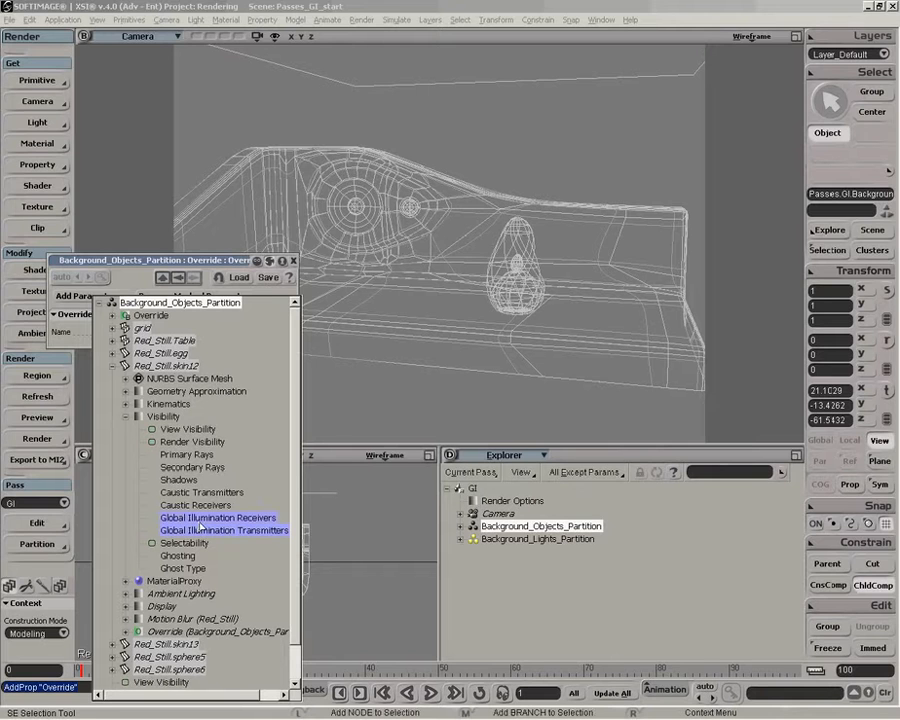
shift+click(205, 518)
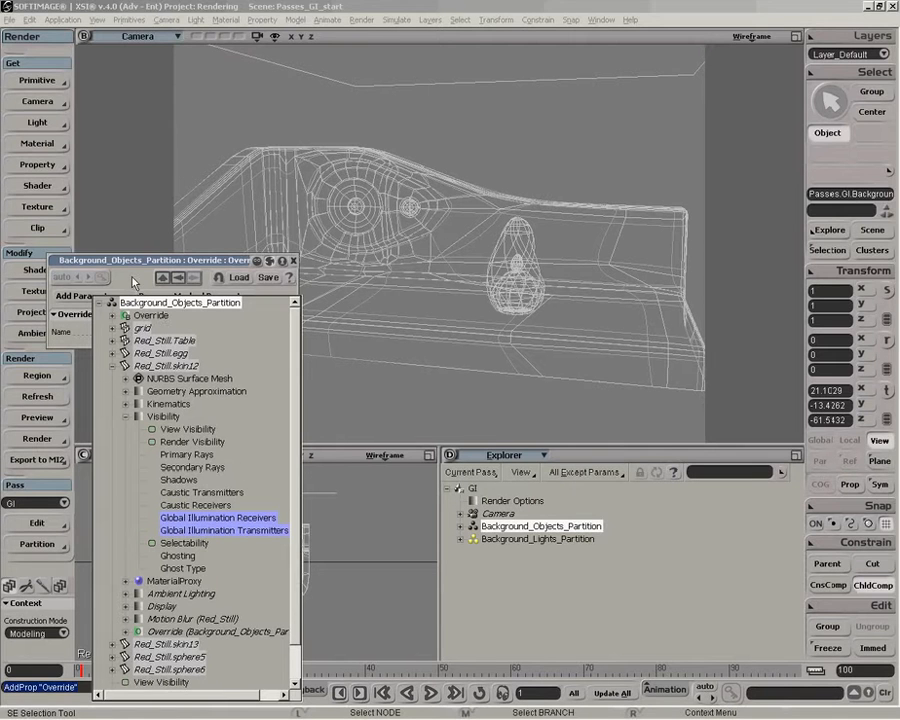
Enable both Global Illumination Transmitters and Global Illumination Receivers in the partition's override.
click(284, 332)
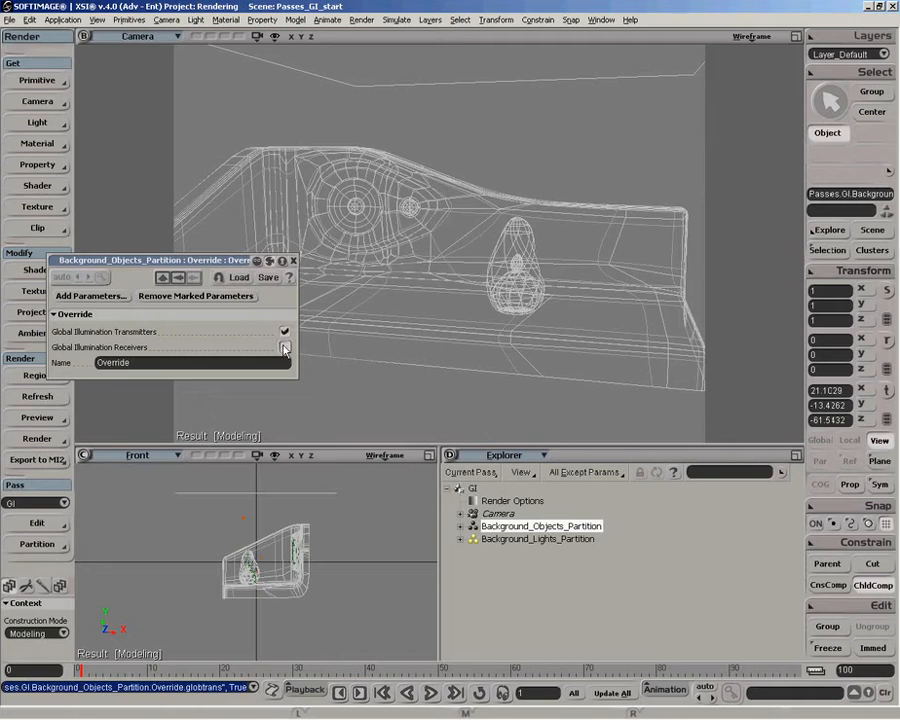
click(285, 347)
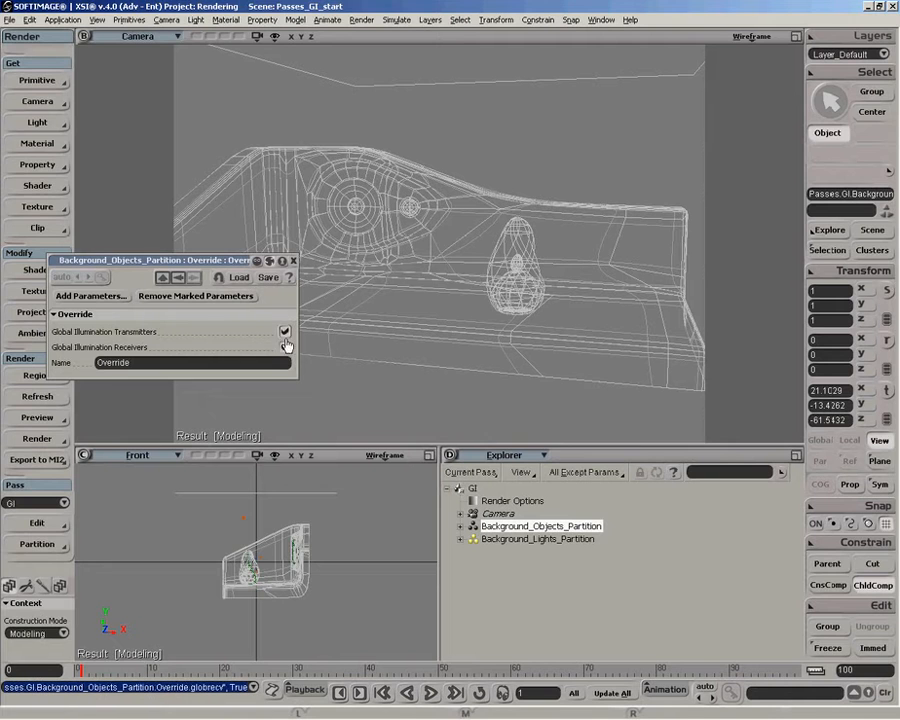
click(294, 261)
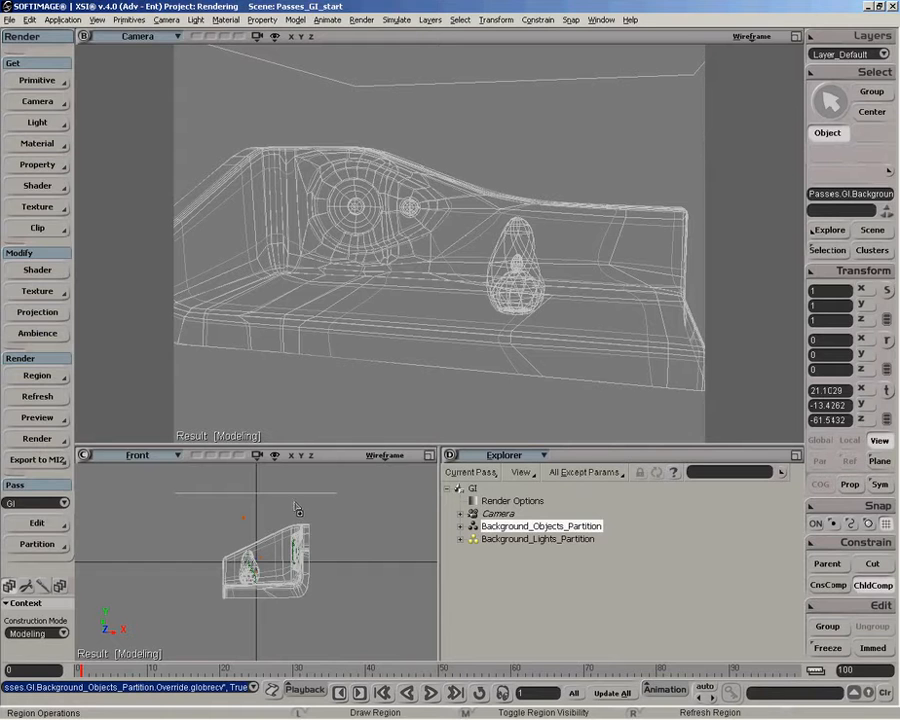
Enable Global Illumination photons on Caustic_Light and set its photon energy intensity to 1000000.
key(z)
middle_drag(263, 526, 266, 533)
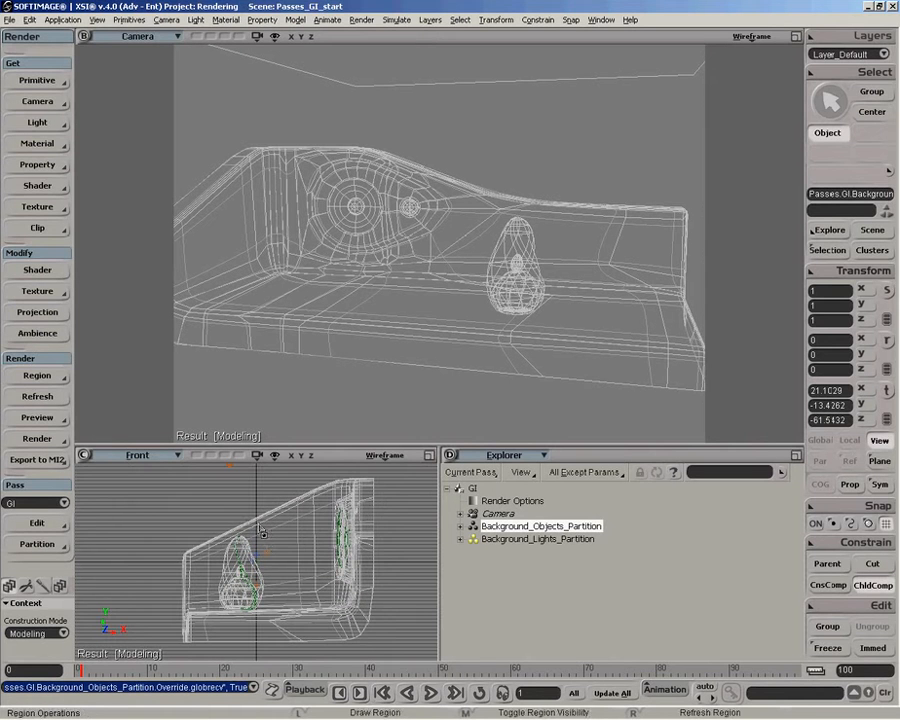
drag(260, 524, 270, 560)
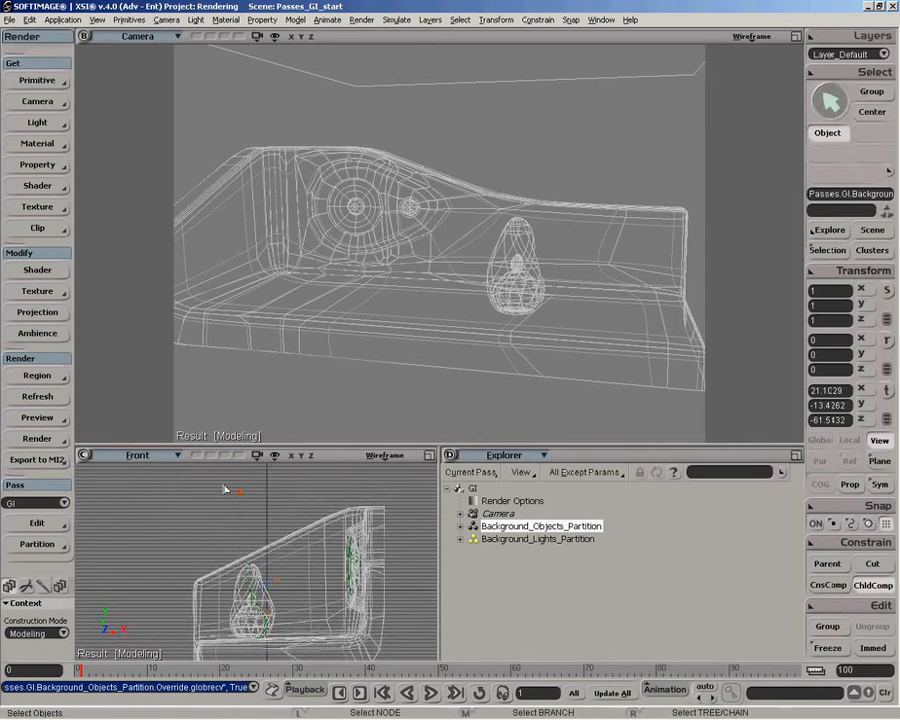
click(239, 491)
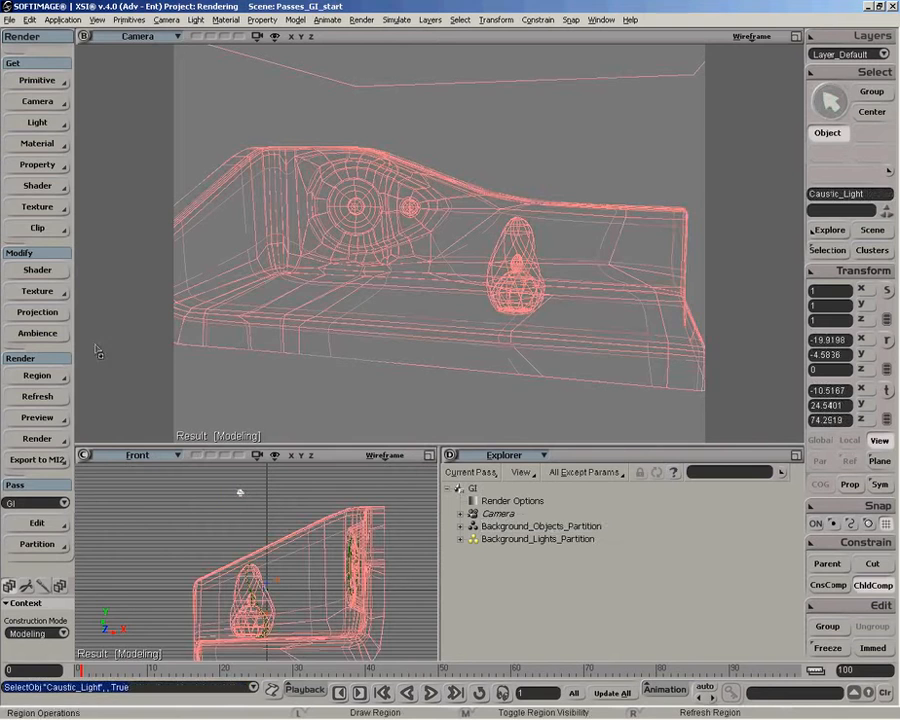
click(37, 270)
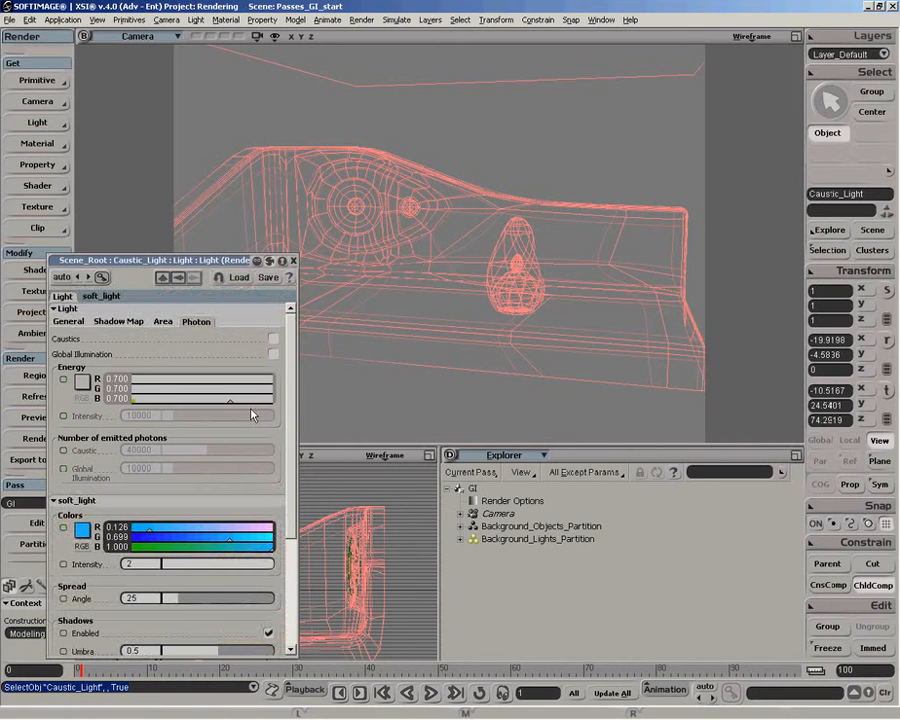
click(273, 355)
click(140, 415)
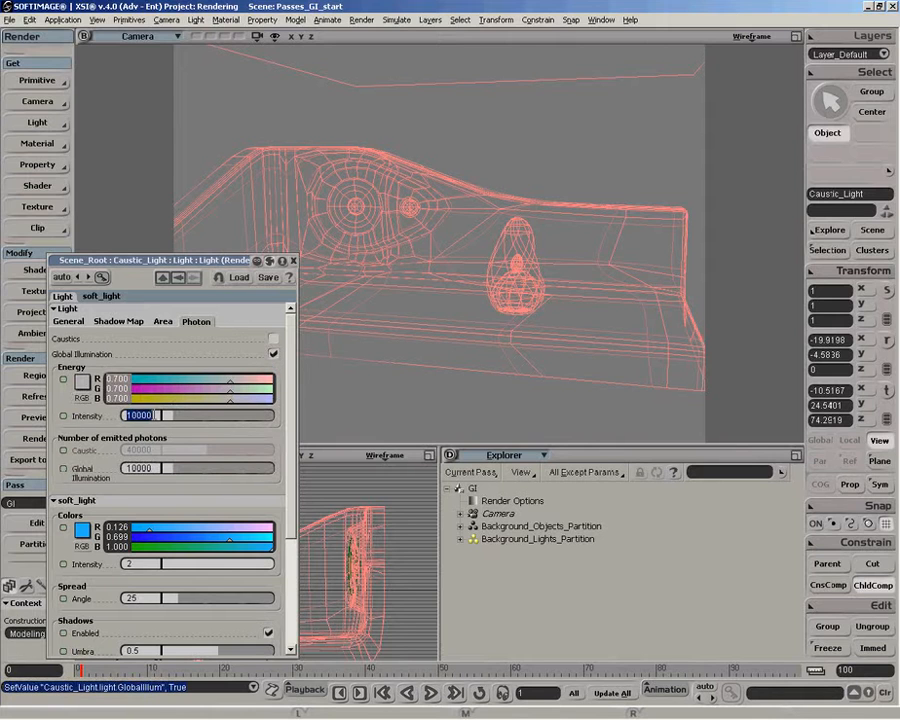
text(1000000)
key(Return)
click(294, 261)
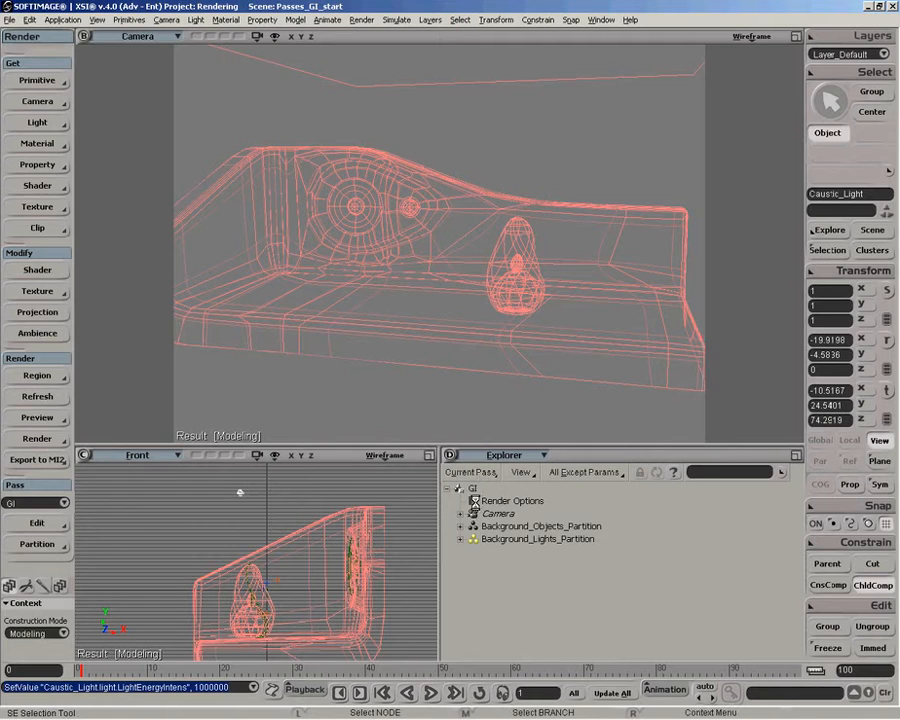
Enable Global Illumination in the photon settings of the GI pass's render options.
click(474, 502)
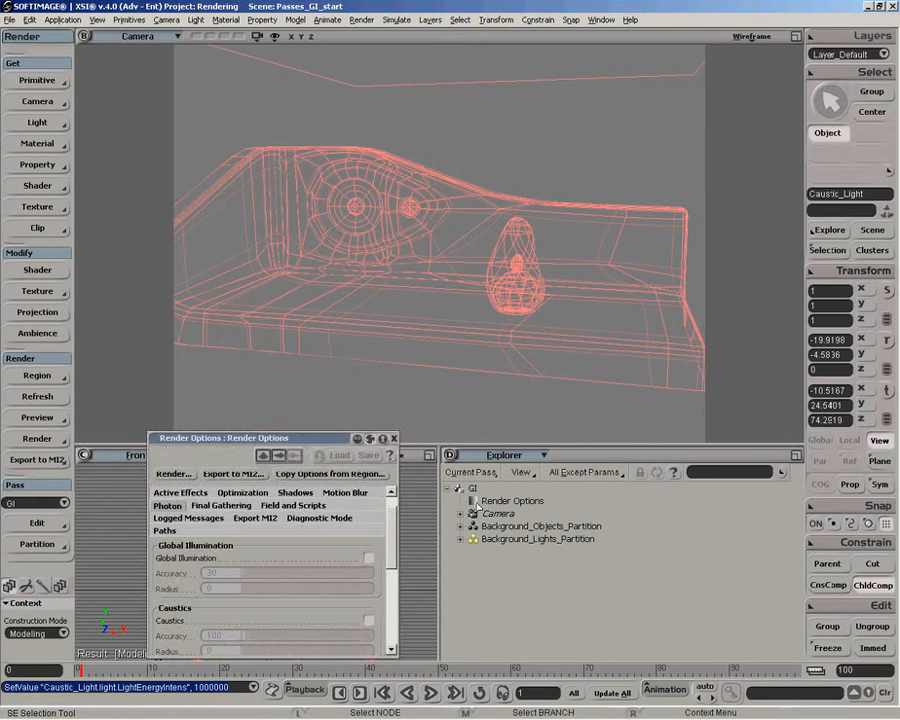
click(369, 559)
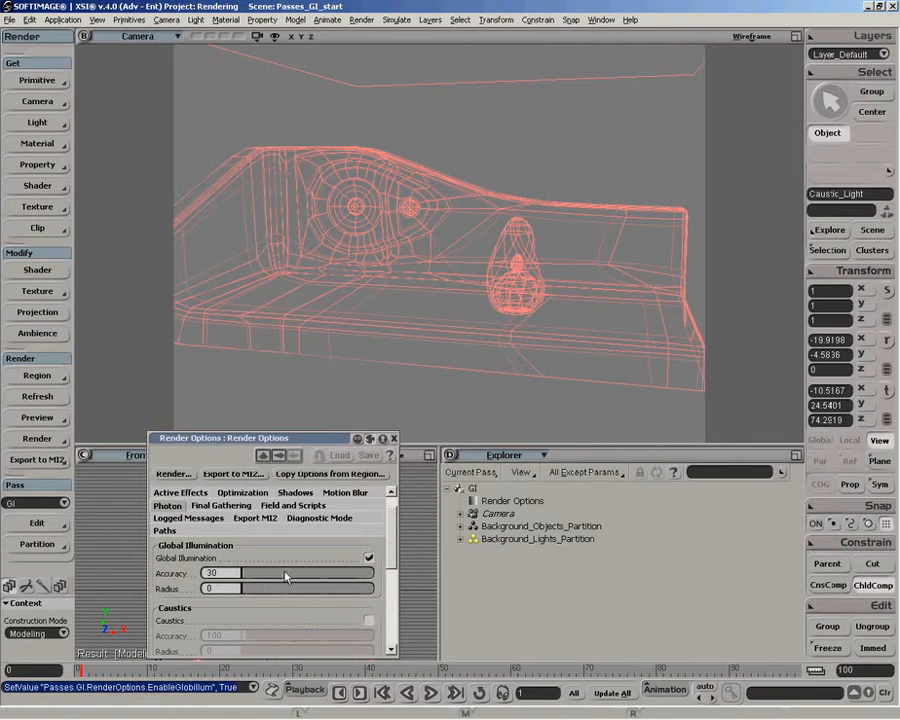
click(395, 438)
Draw a render region in the Camera view covering most of the table, the speaker and the egg.
key(q)
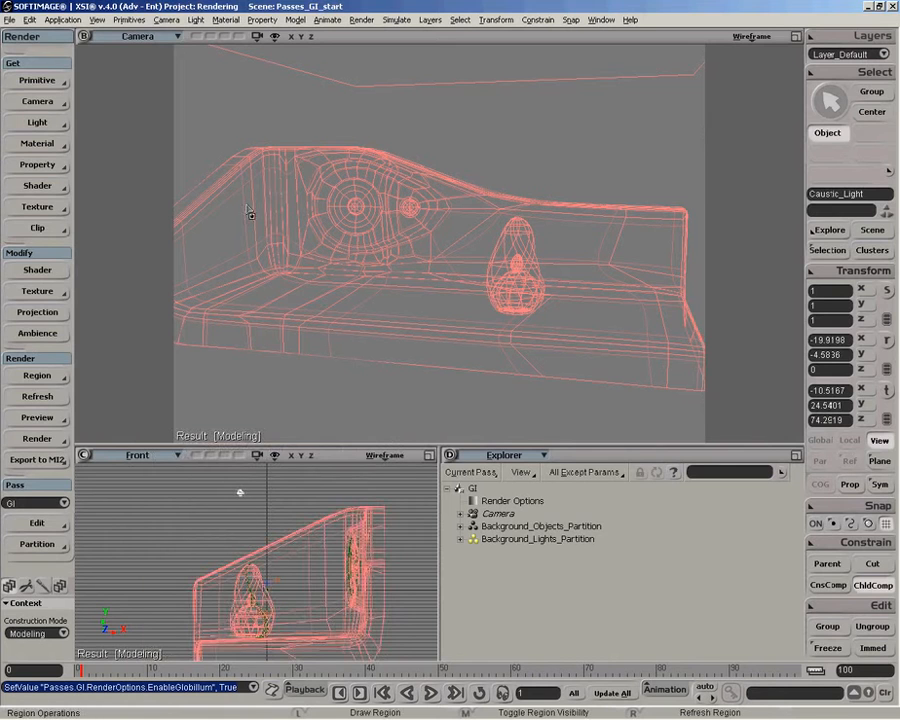
drag(214, 145, 278, 200)
drag(322, 237, 652, 397)
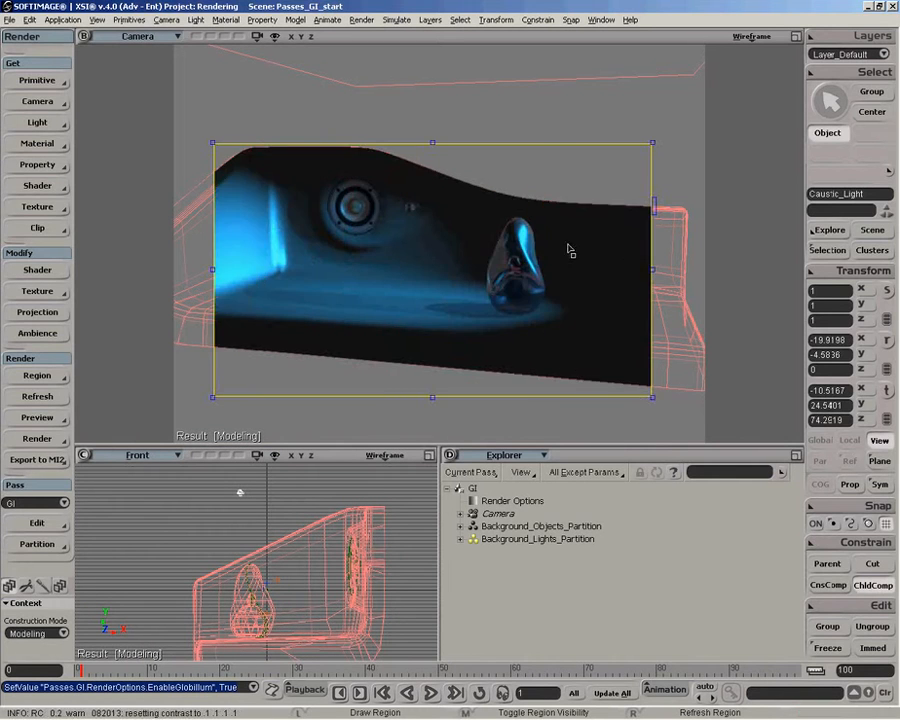
Enable Global Illumination in the render region's photon options and set the region to show RGB only.
click(37, 378)
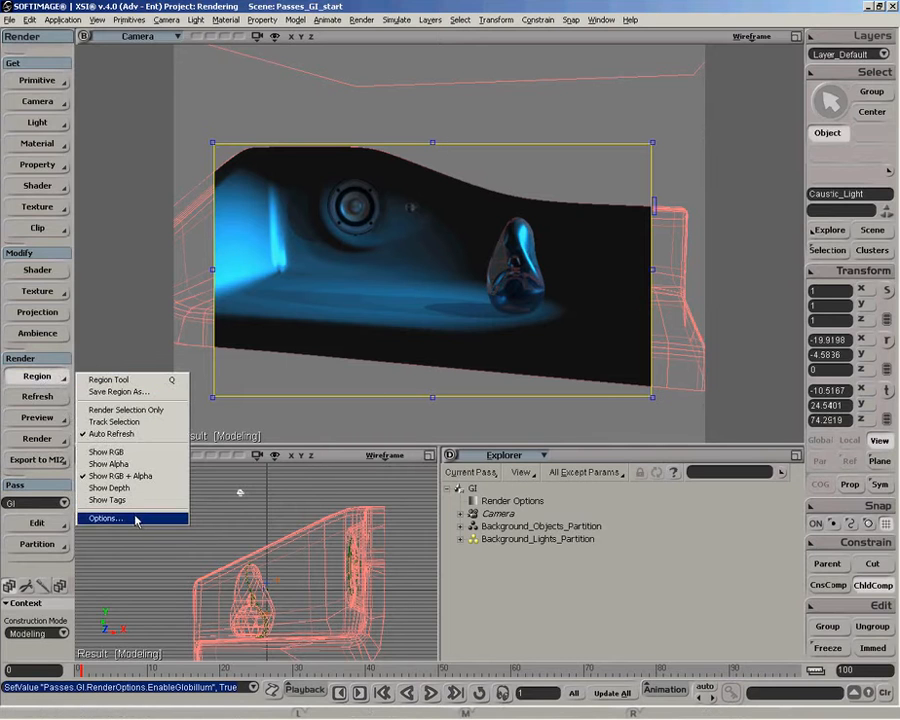
click(110, 518)
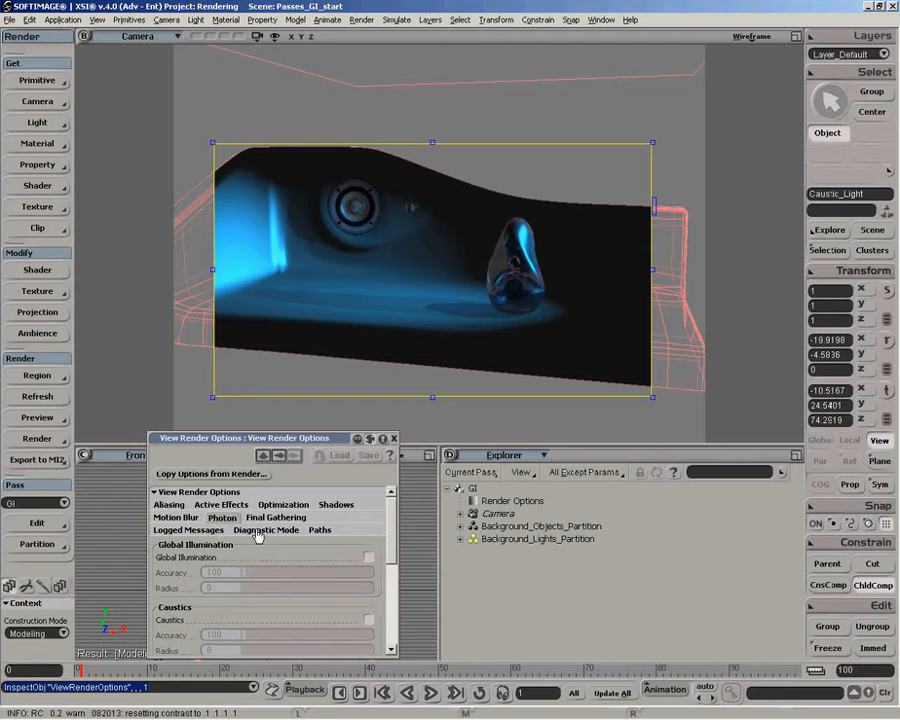
click(369, 558)
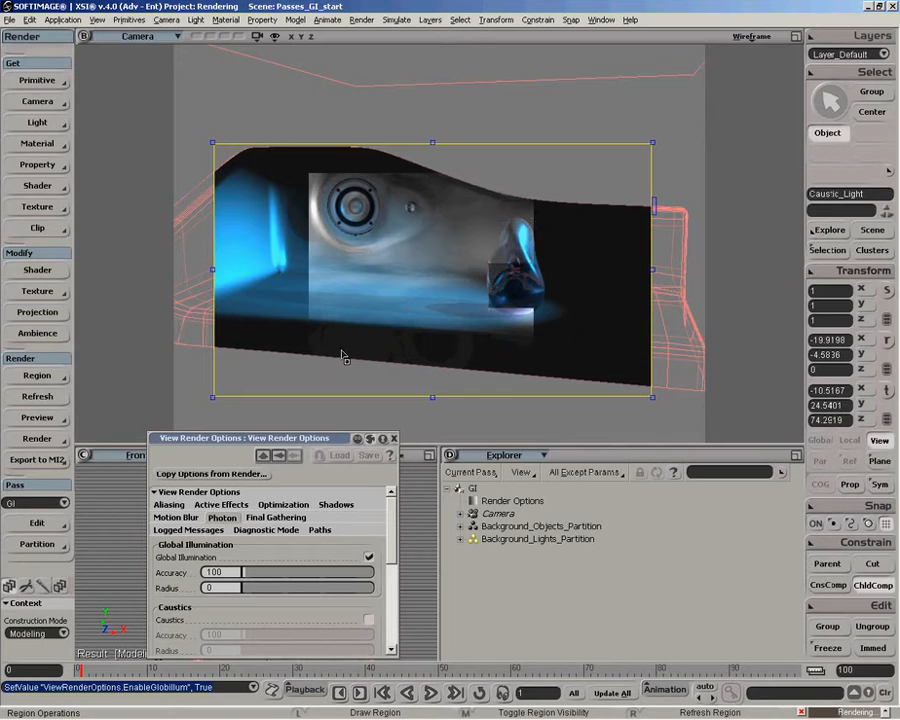
click(37, 376)
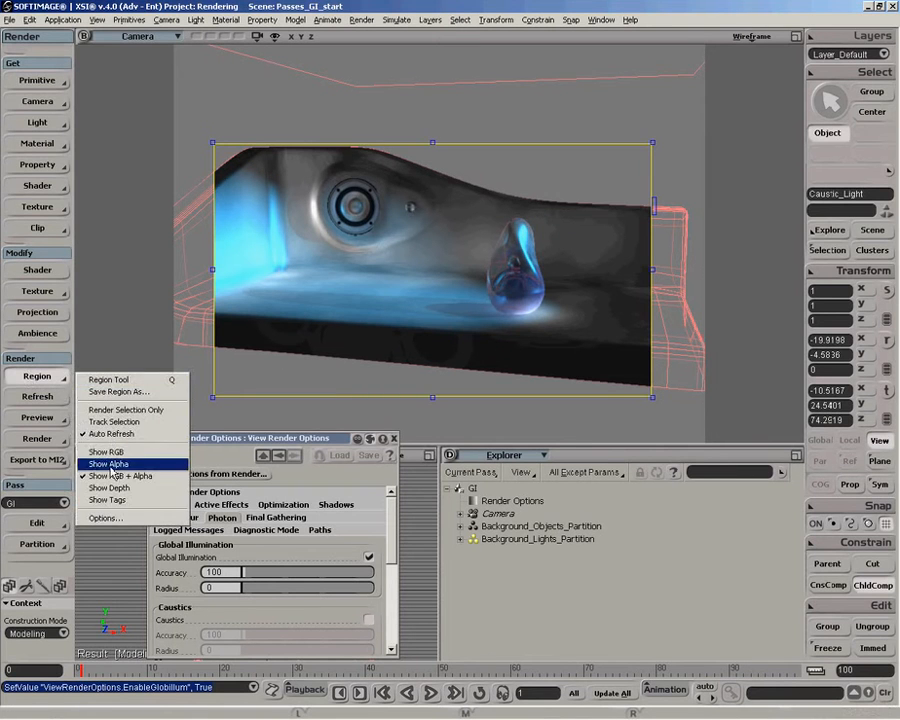
click(106, 452)
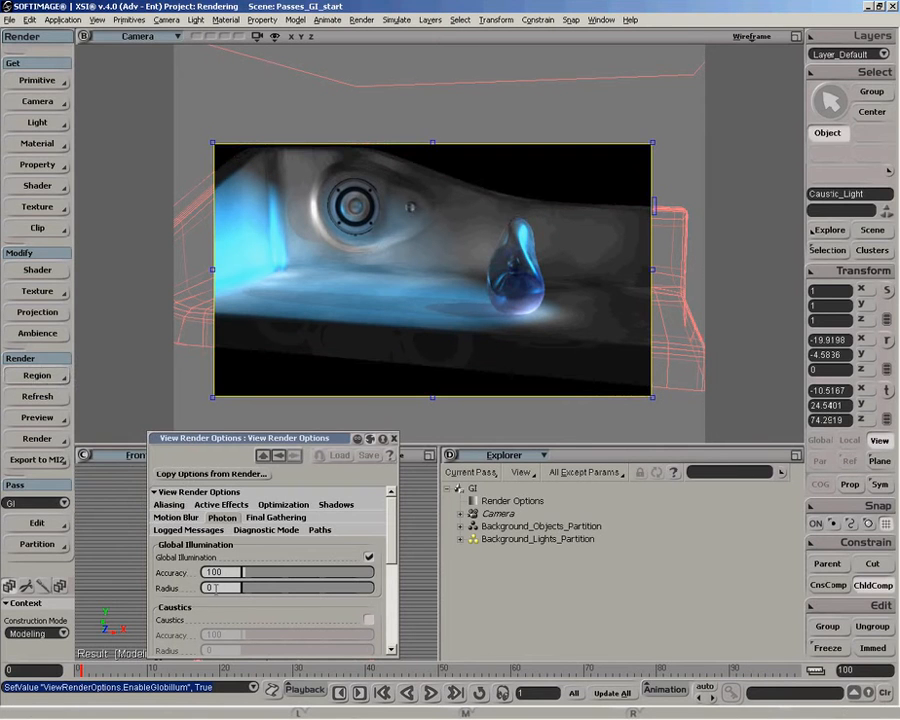
Set the render region's Global Illumination accuracy to 250 and its radius to 16.
double_click(226, 573)
text(250)
key(Return)
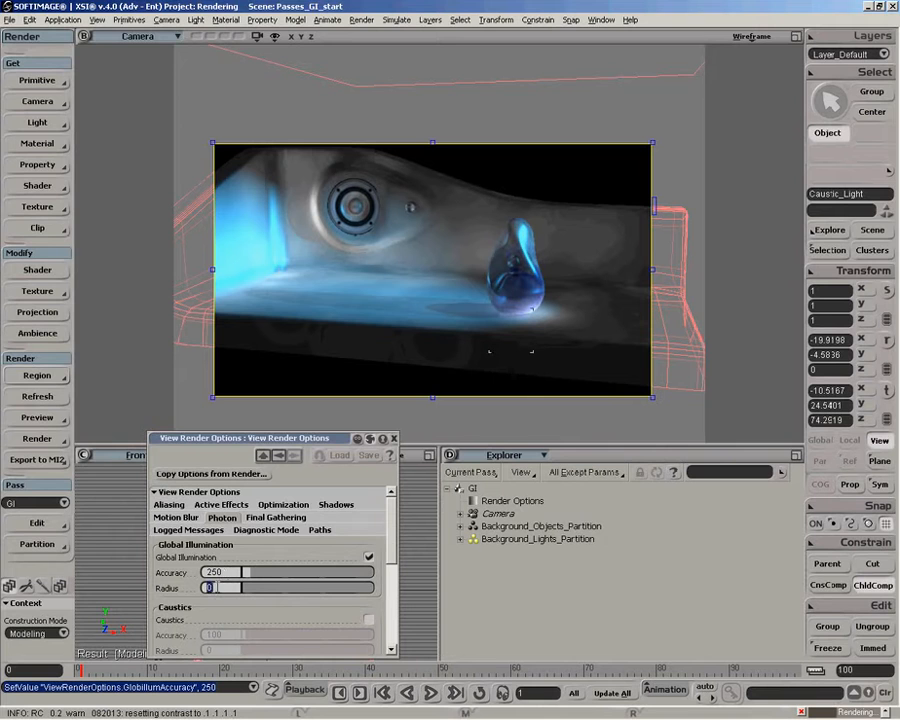
text(16)
key(Return)
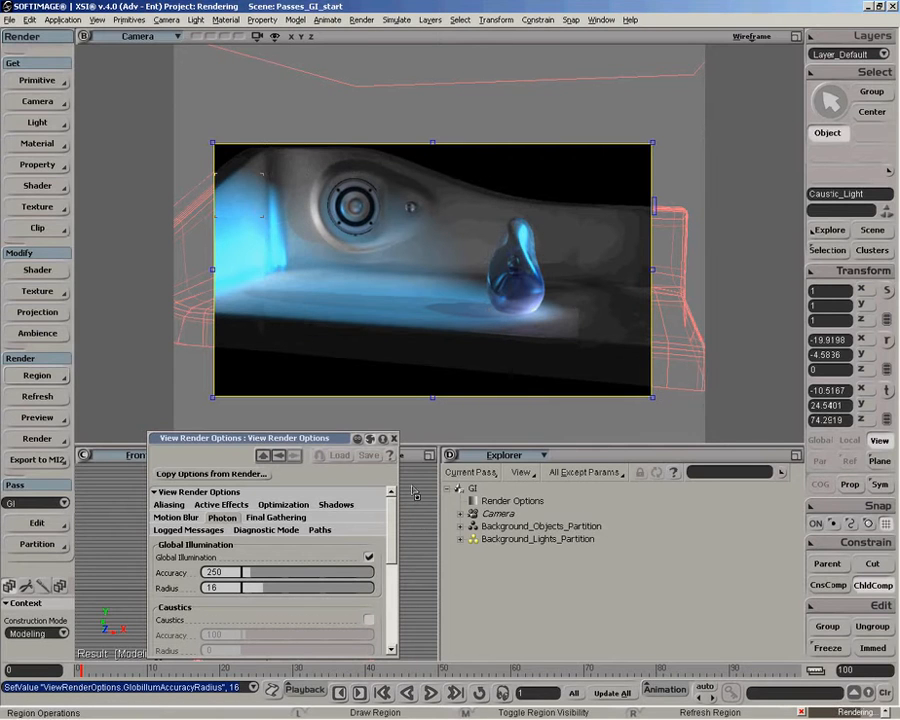
click(394, 438)
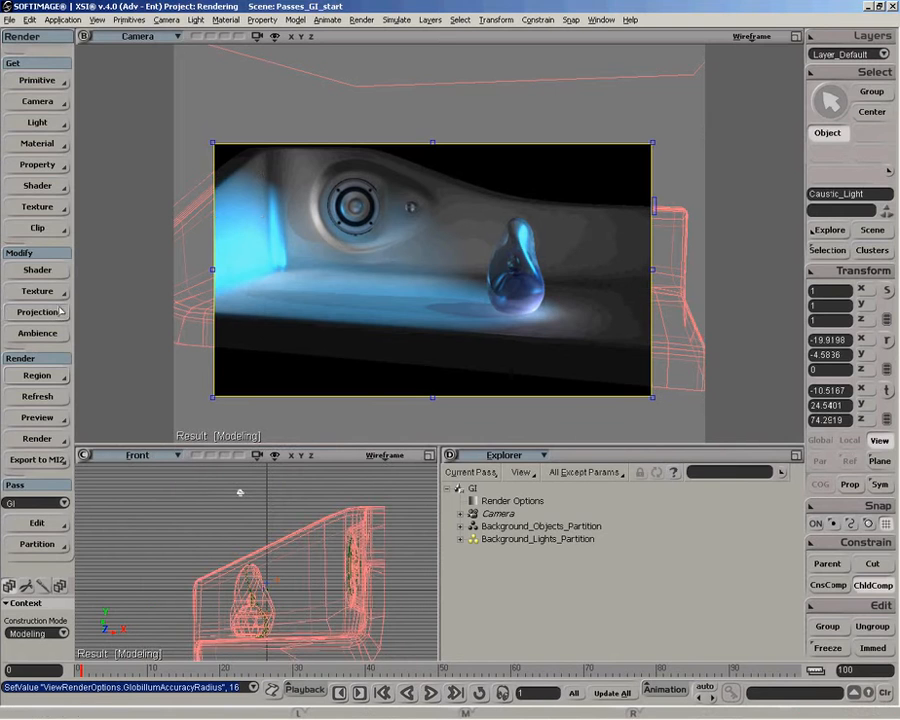
Copy Caustic_Light's blue soft_light colour (0.126, 0.699, 1.000) onto its photon energy colour.
click(37, 272)
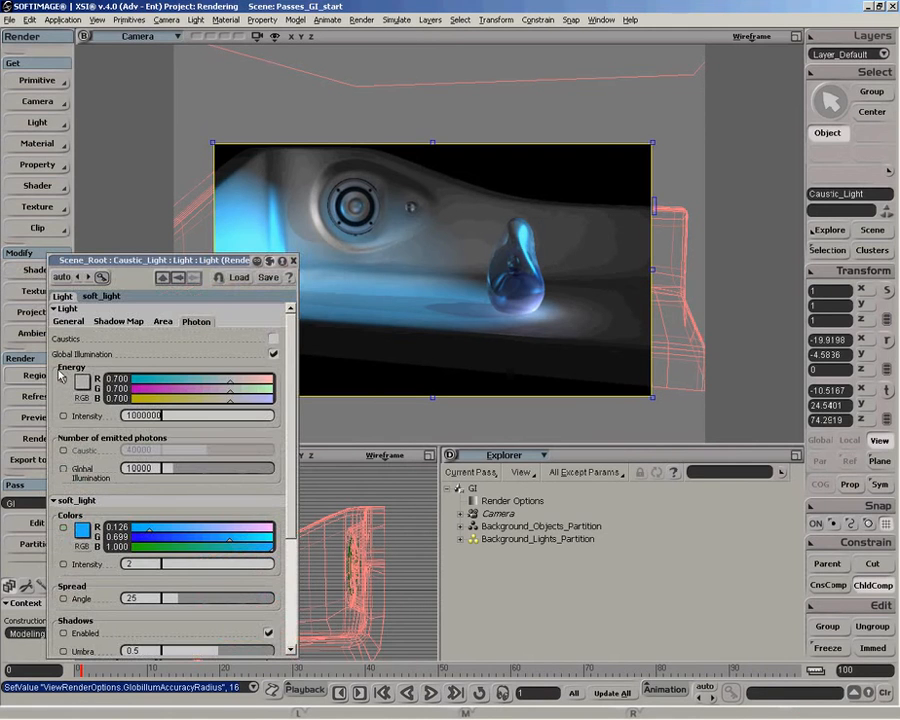
drag(84, 531, 80, 380)
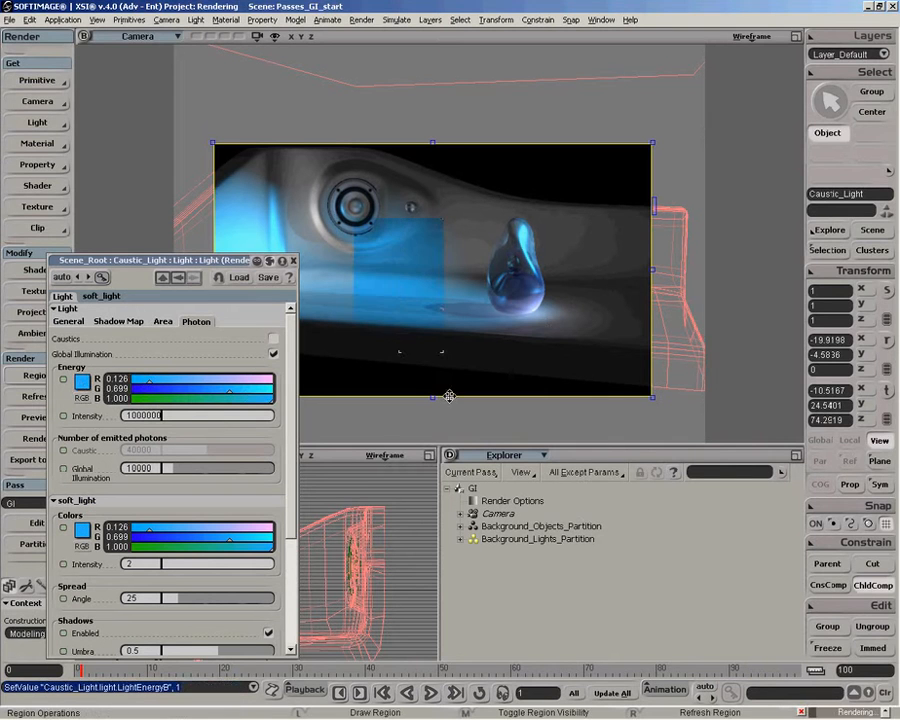
click(293, 261)
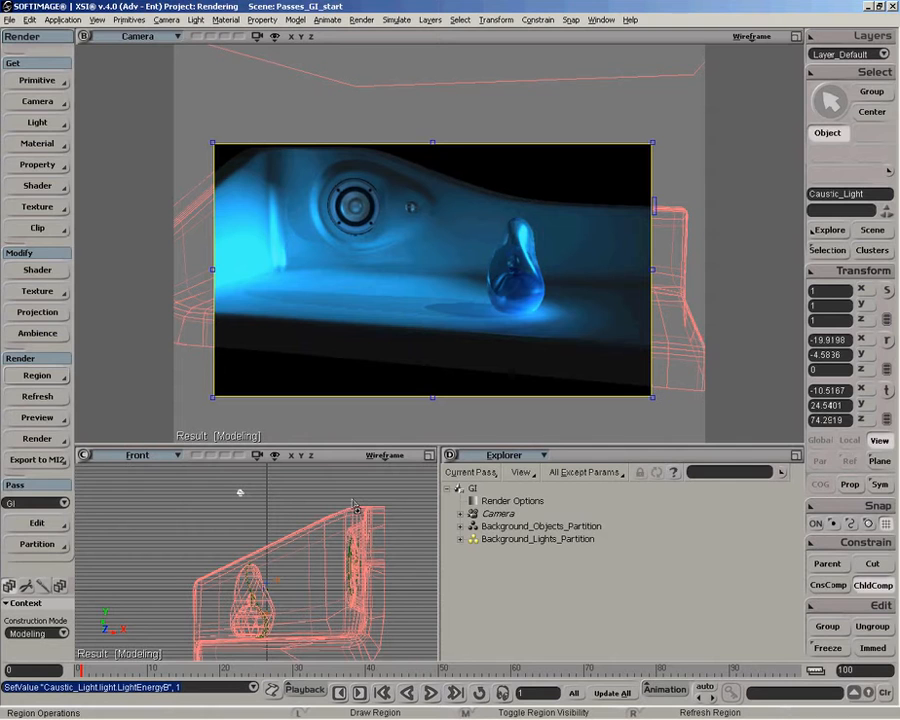
Create a new partition in the GI pass from the table object and name it photon_receivers.
key(space)
click(675, 403)
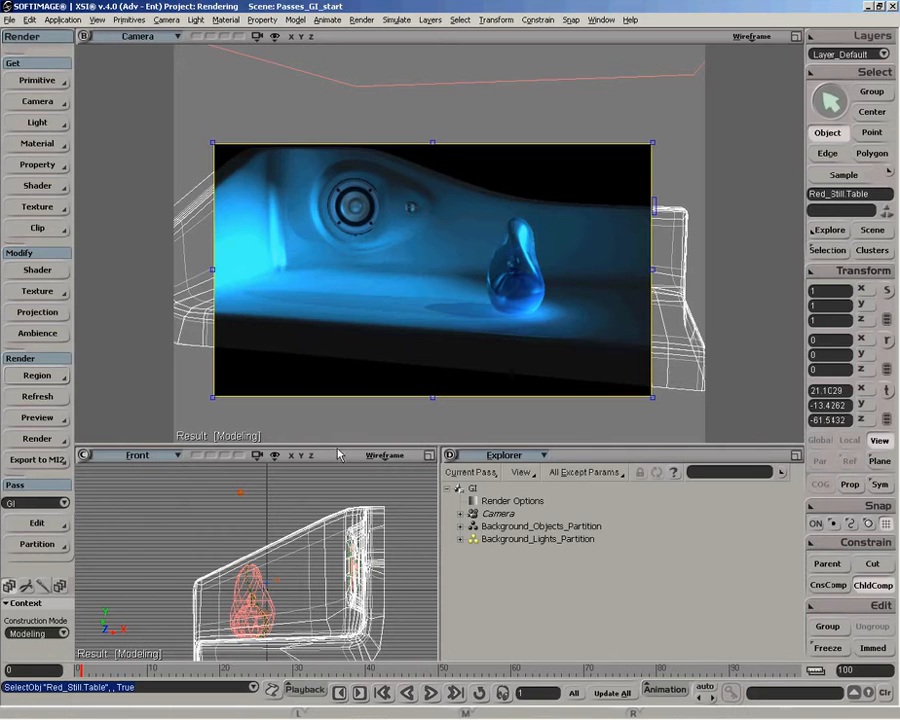
click(38, 545)
click(94, 545)
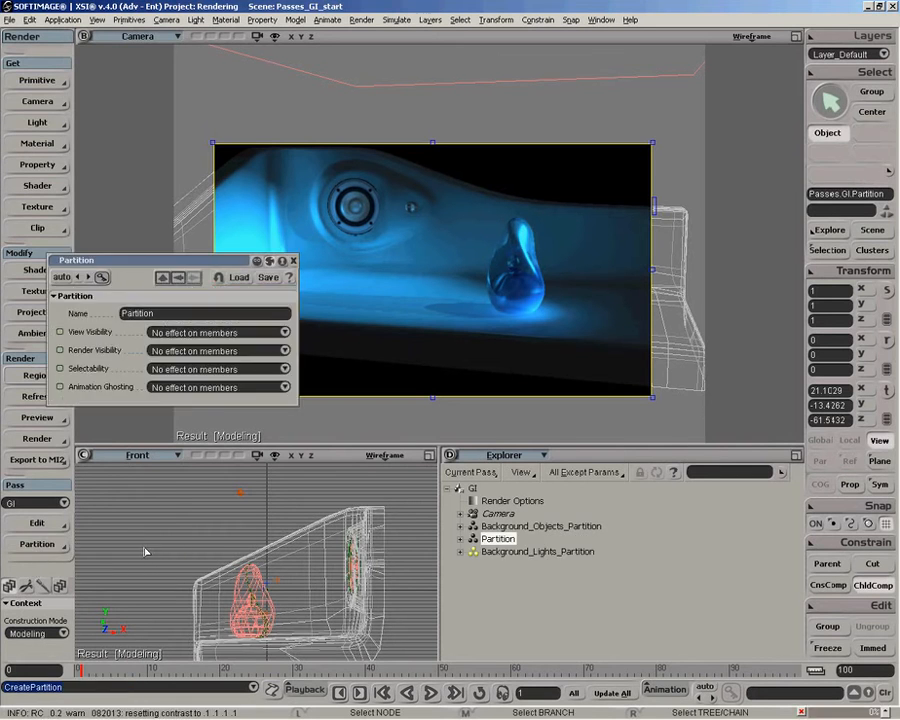
double_click(157, 313)
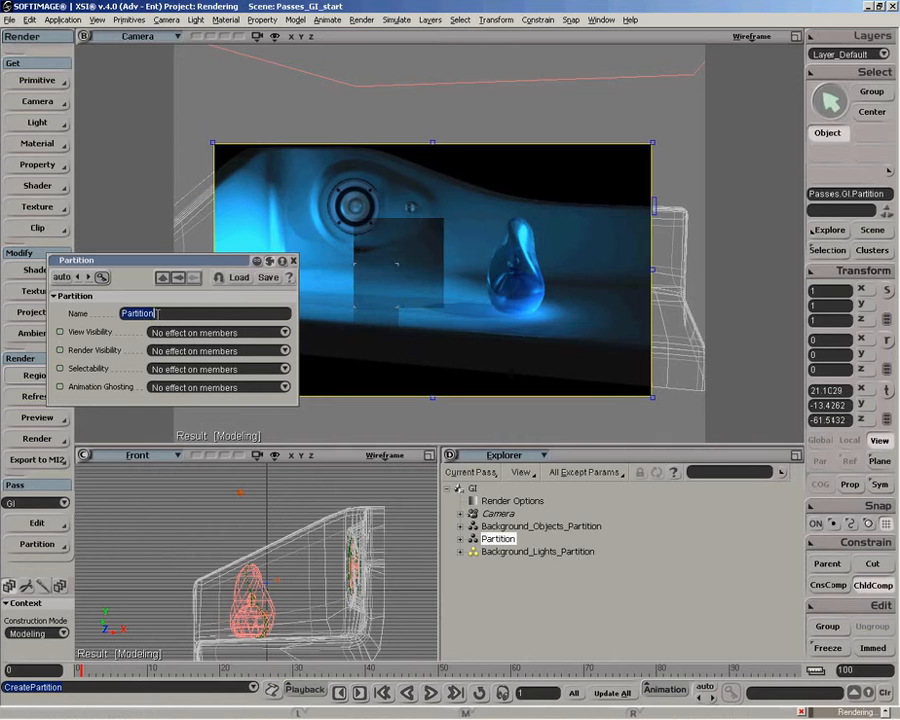
key(BackSpace)
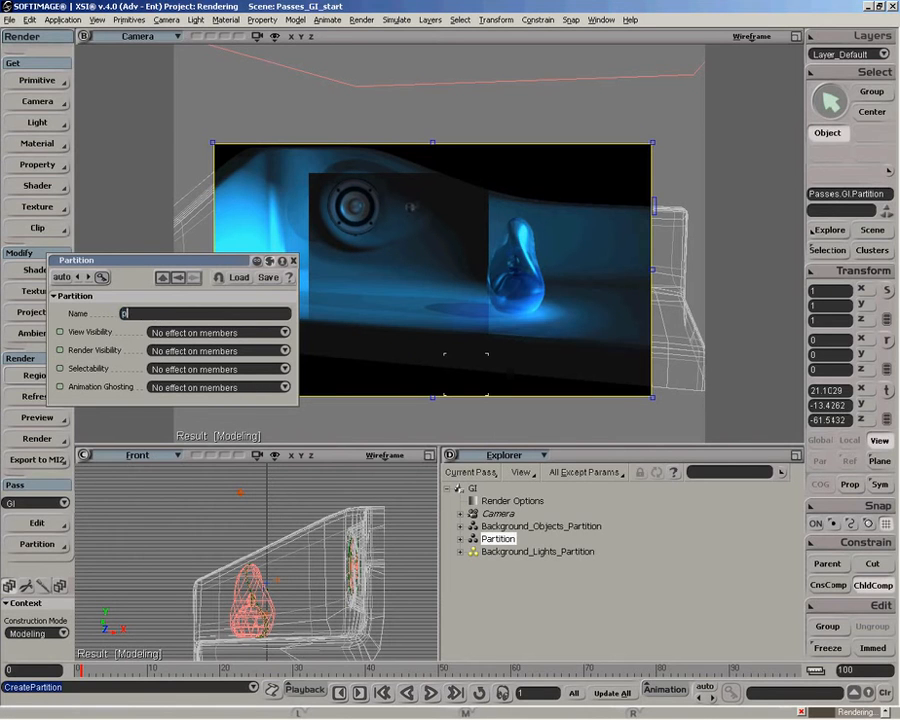
text(photon_re)
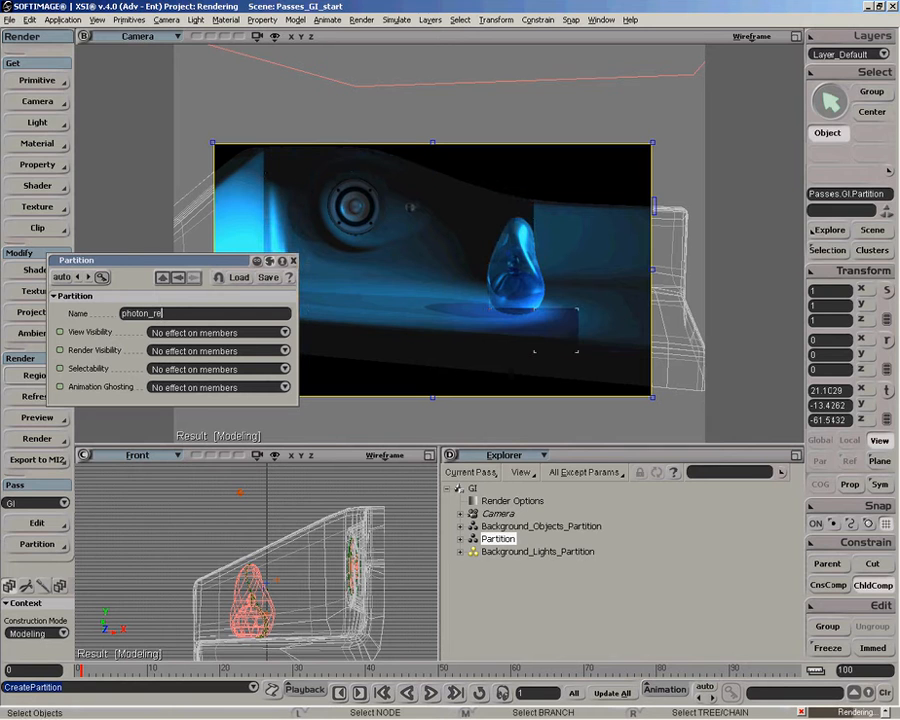
text(cei)
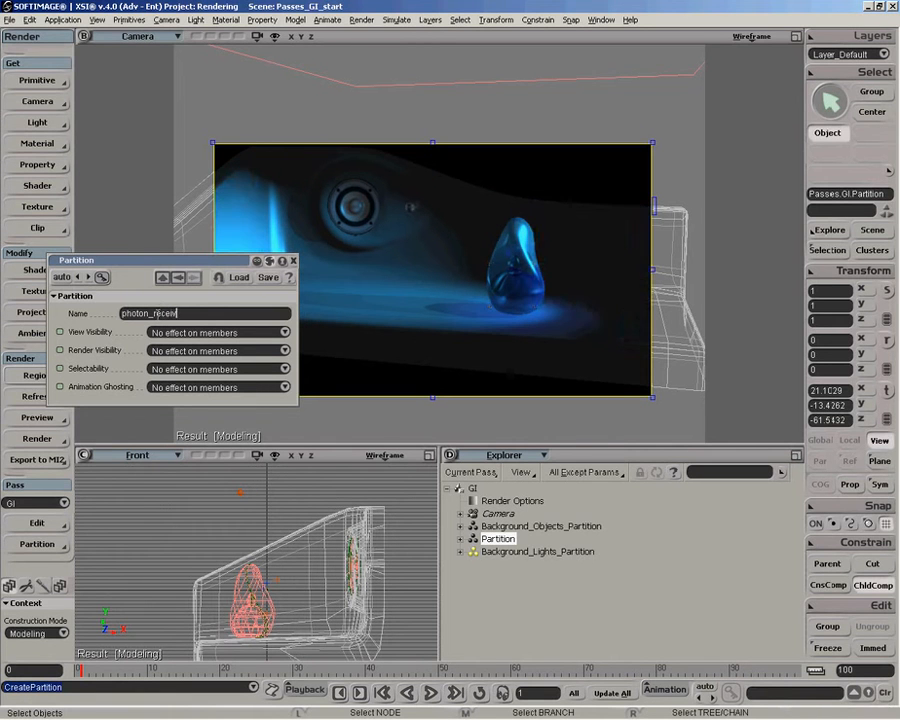
text(vers)
key(Return)
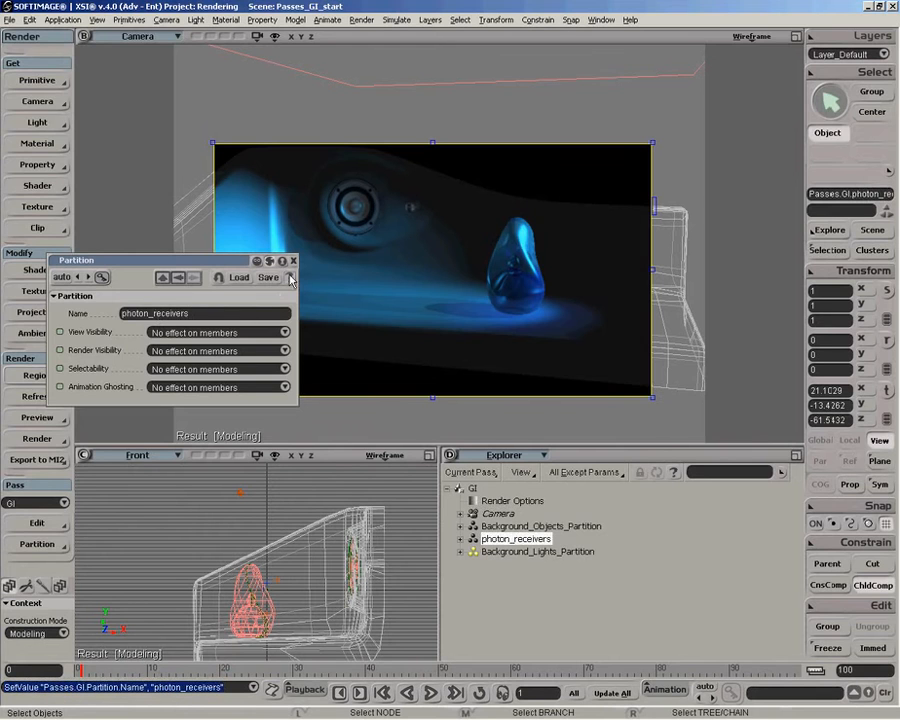
click(294, 261)
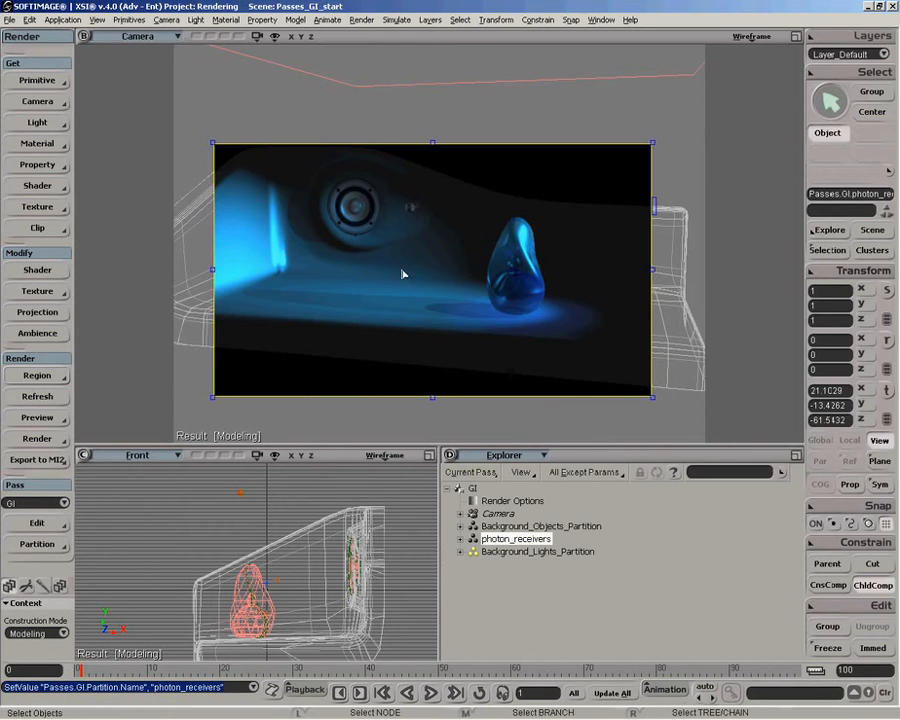
Copy the Override from Background_Objects_Partition onto the photon_receivers partition and check the copy's global illumination parameters.
click(461, 538)
click(461, 526)
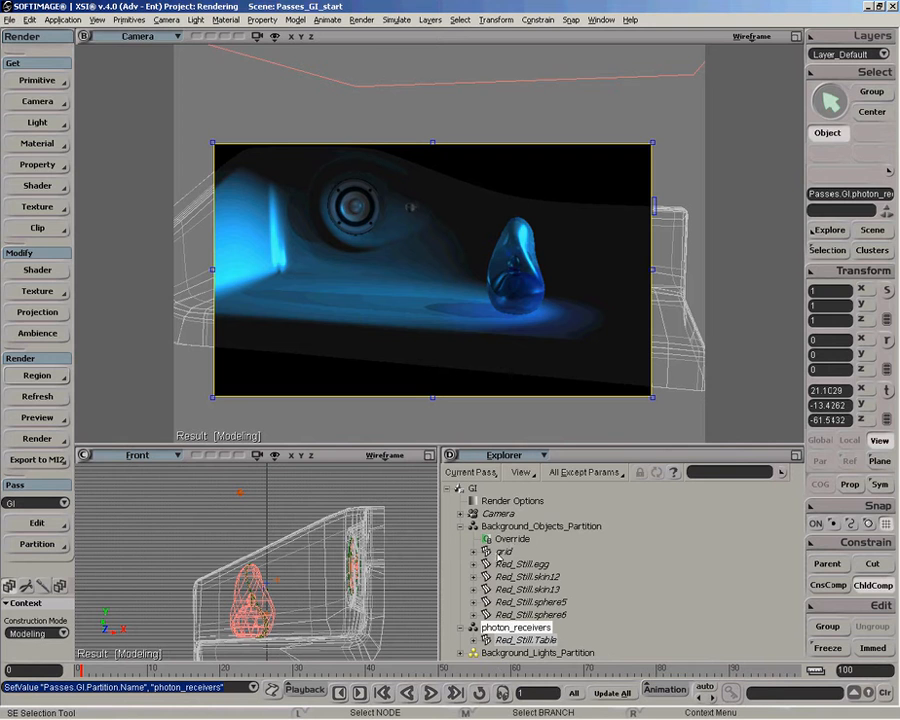
click(510, 539)
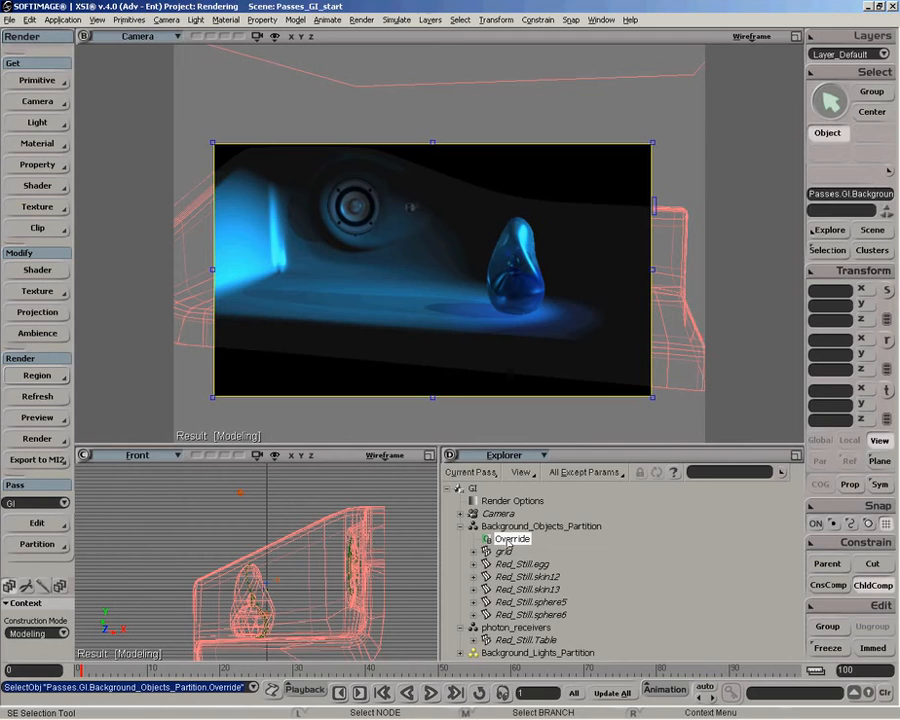
key(ctrl+c)
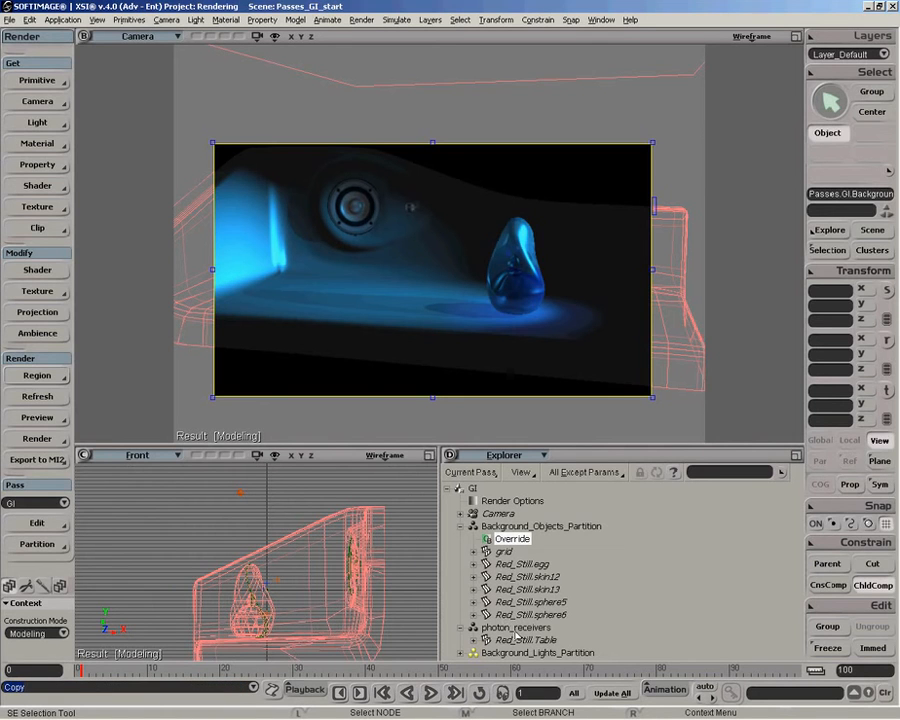
click(515, 627)
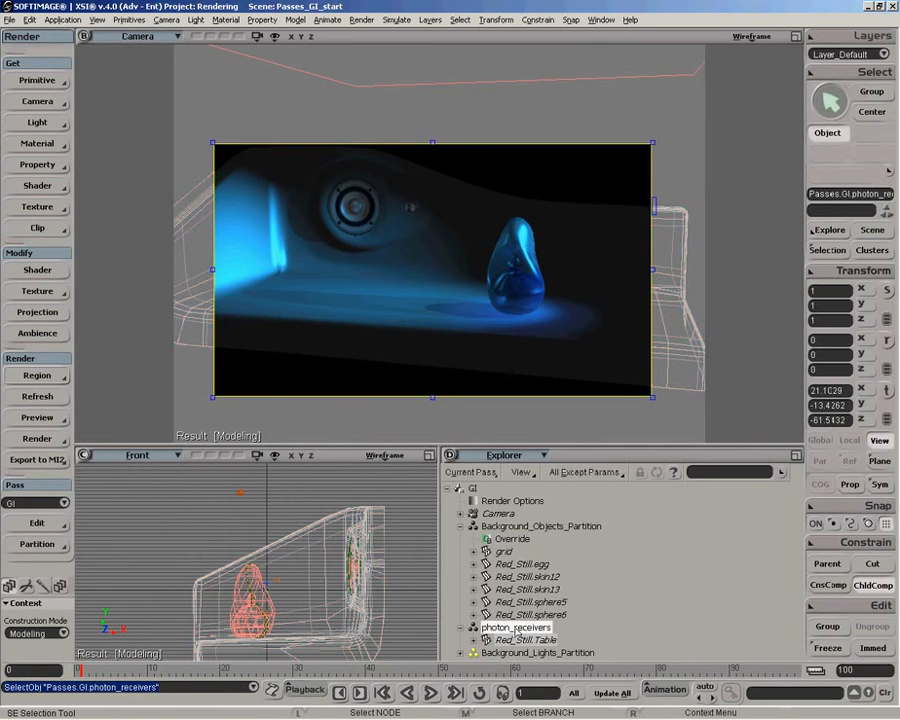
key(ctrl+v)
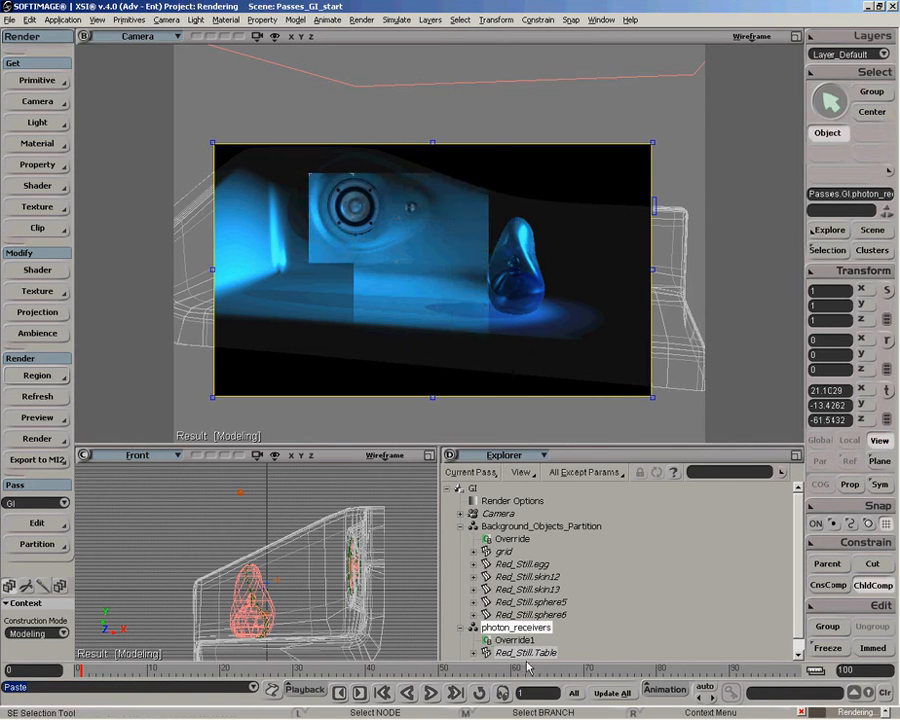
scroll(508, 627, down, 1)
click(508, 627)
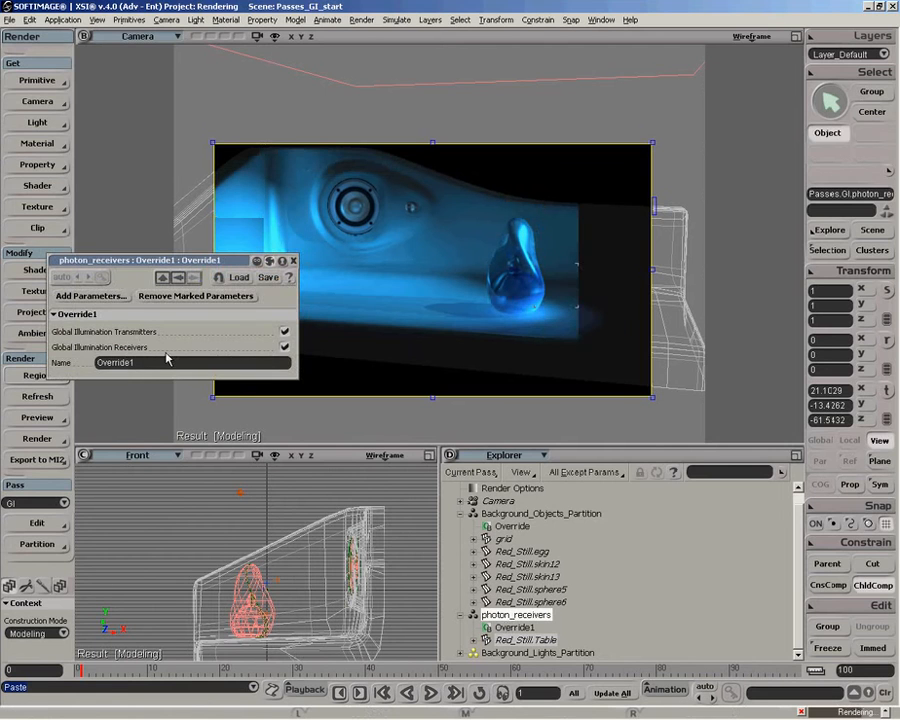
click(293, 261)
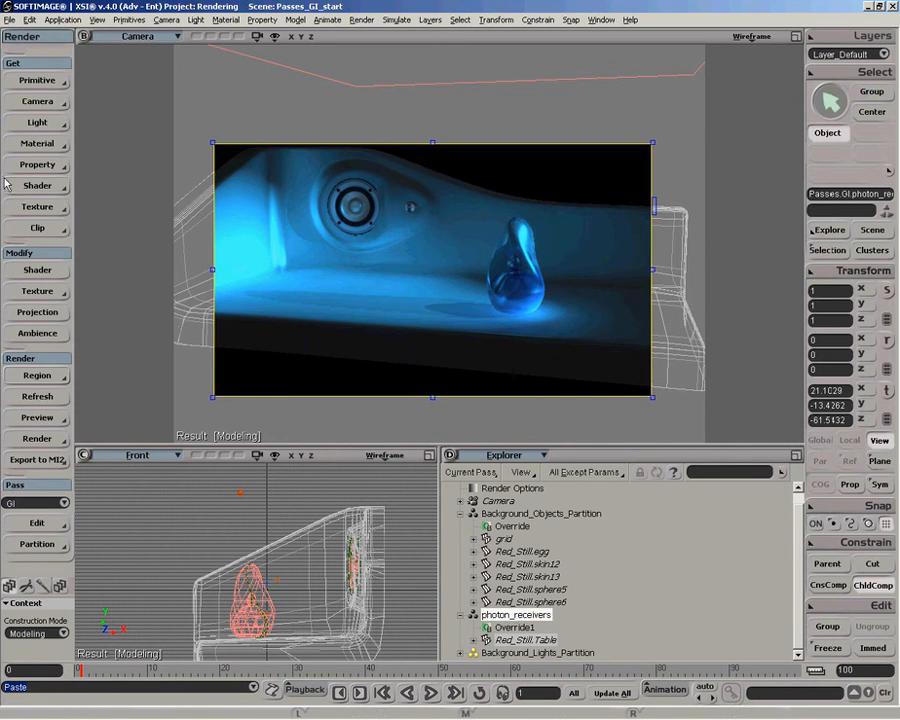
Apply a Lambert material to the photon_receivers partition, keeping its default settings.
click(24, 150)
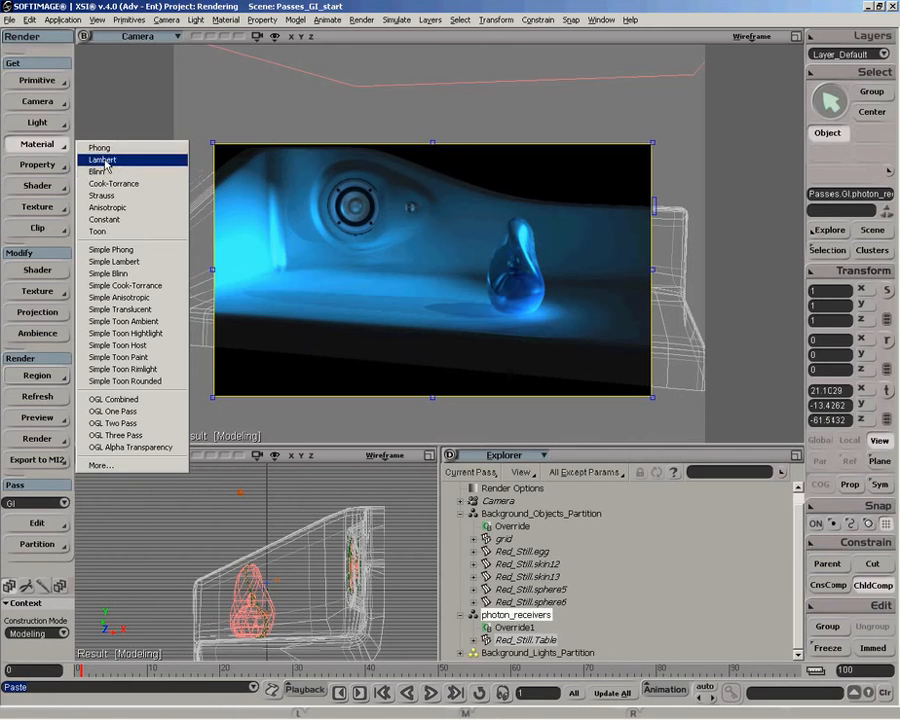
click(150, 159)
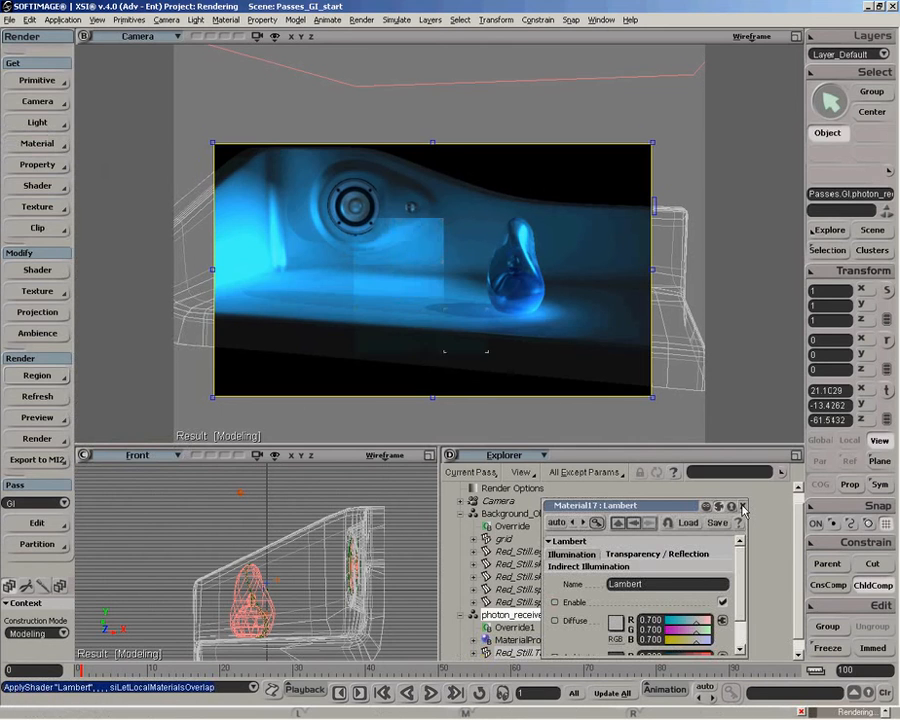
click(743, 506)
Add a Photon Irradiance shader in the partition material's render tree and connect it to the Surface port, leaving Lambert on Shadow and Photon.
key(7)
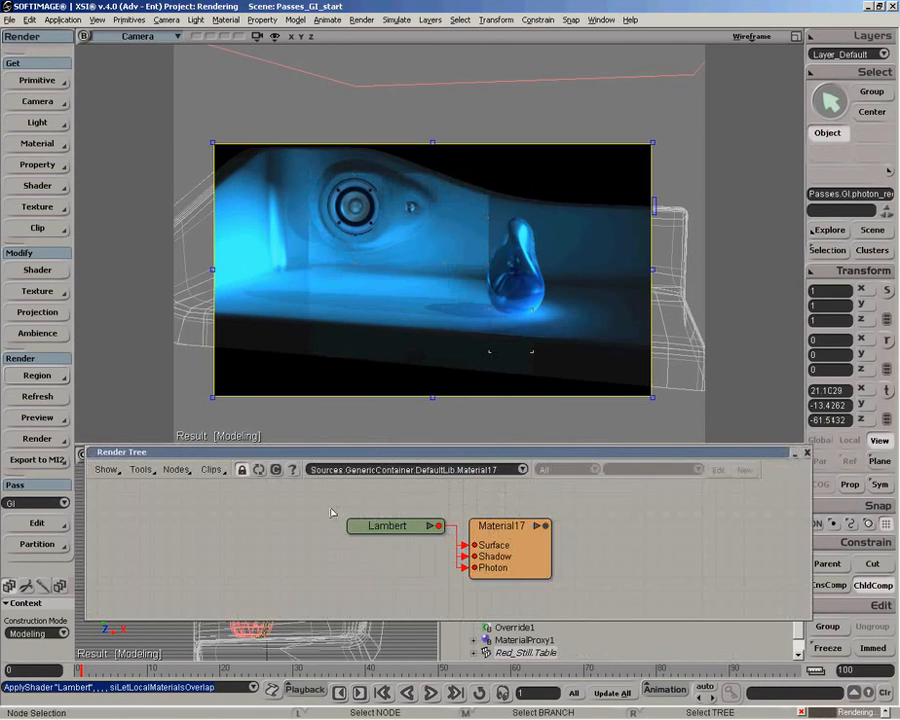
drag(379, 456, 379, 471)
drag(400, 537, 338, 570)
drag(511, 563, 545, 560)
click(172, 488)
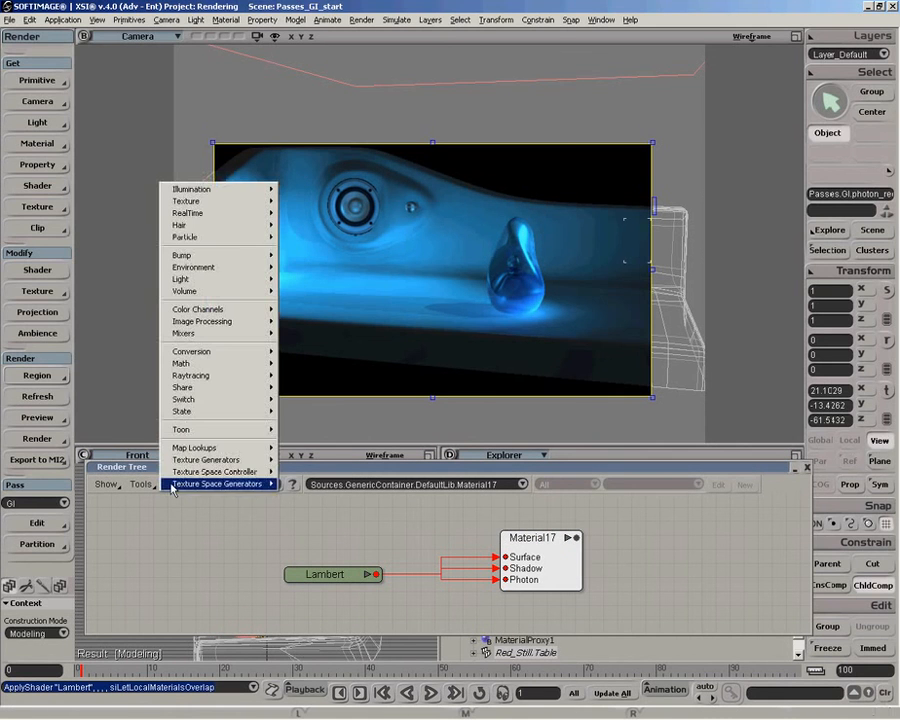
mouse_move(210, 190)
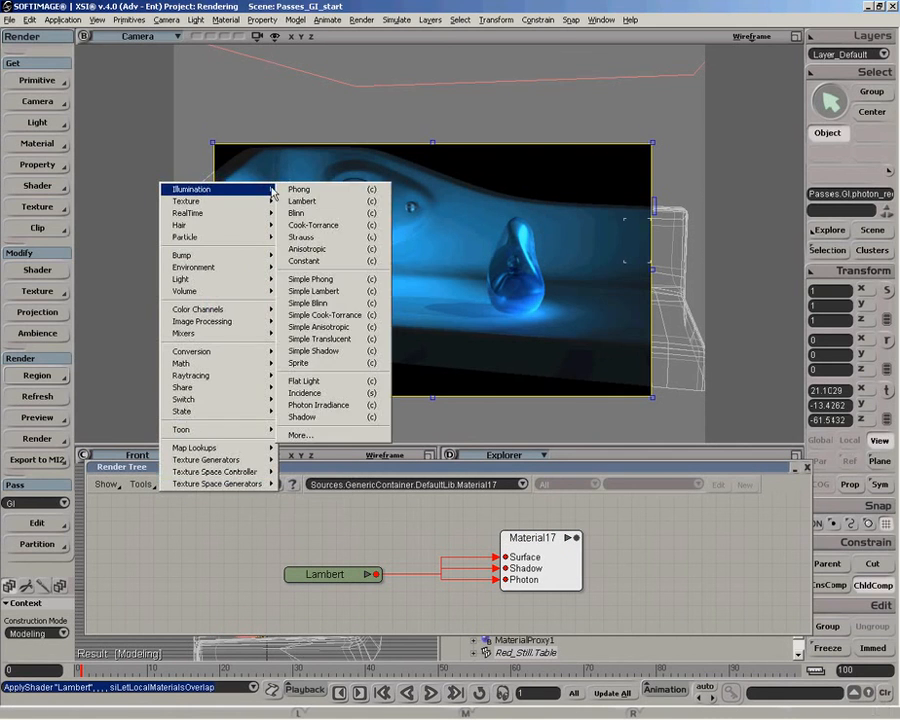
click(334, 405)
drag(468, 513, 553, 515)
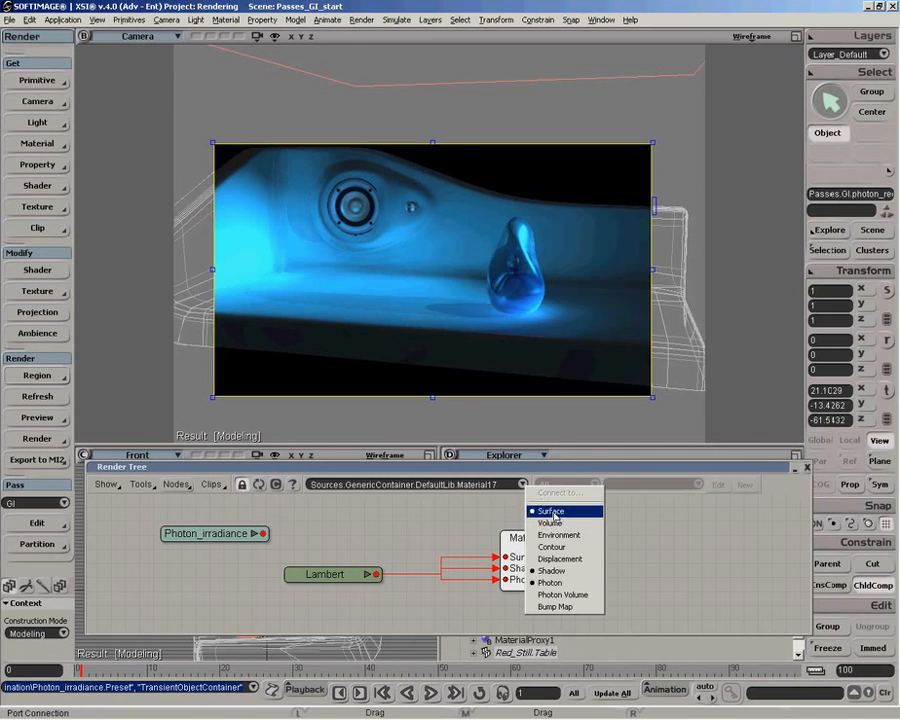
click(553, 512)
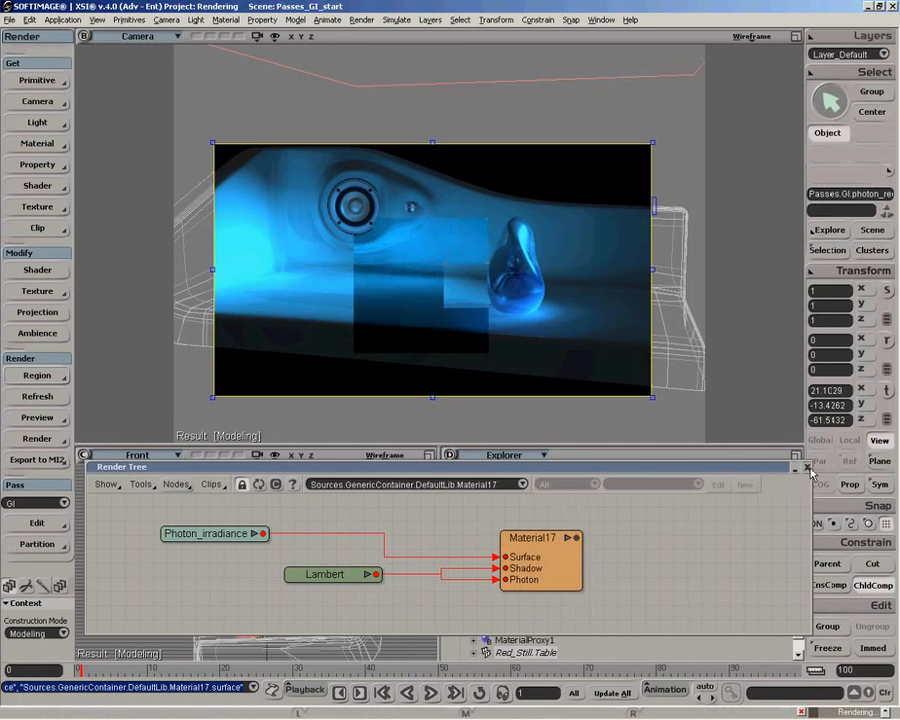
click(808, 468)
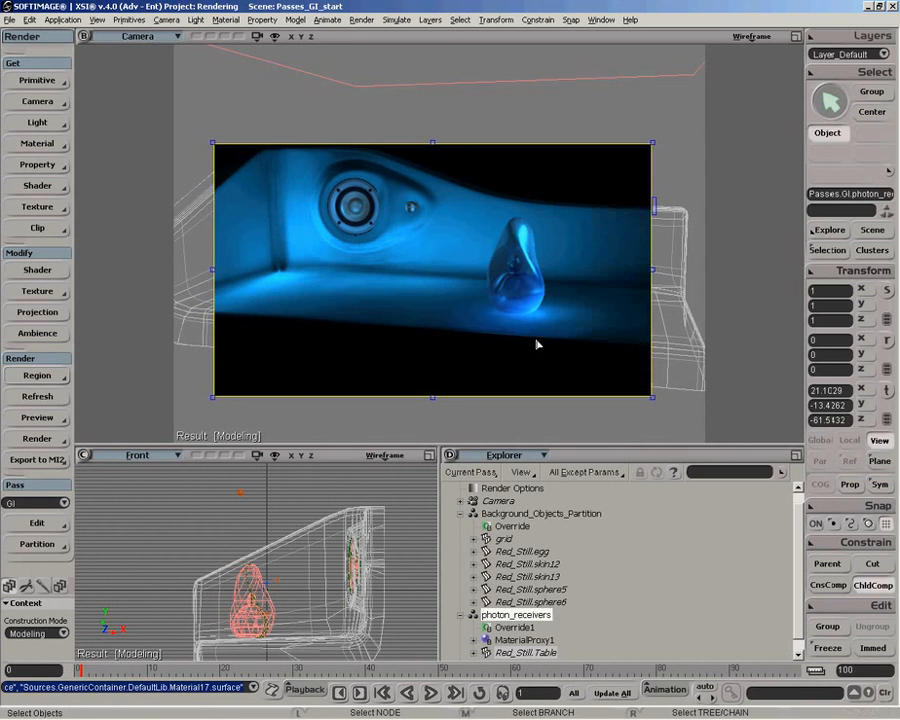
Inspect the render region with RGB + Alpha display and return it to RGB only.
click(45, 376)
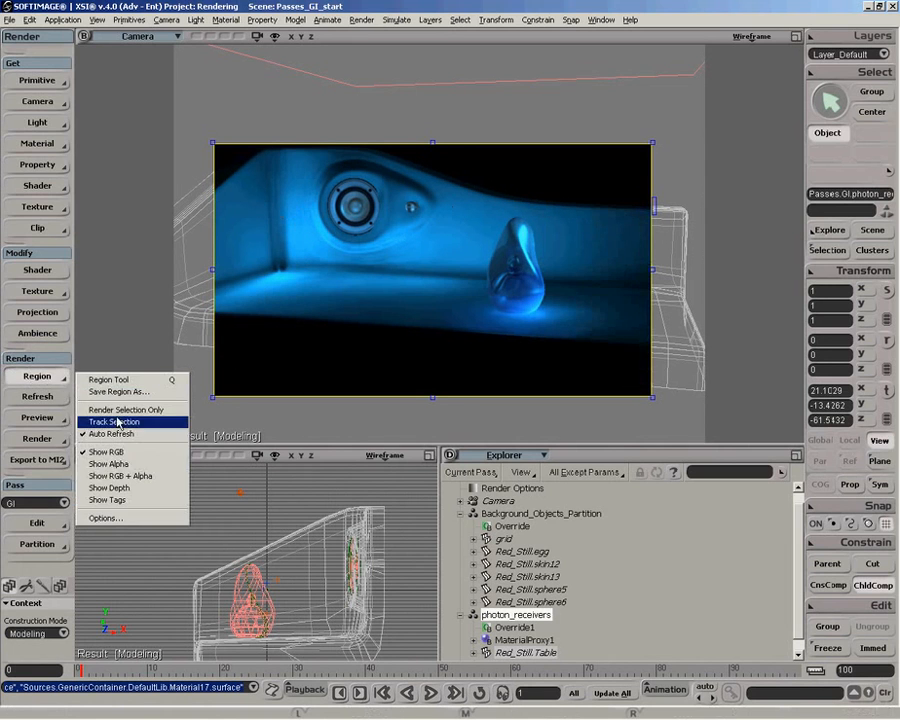
click(118, 476)
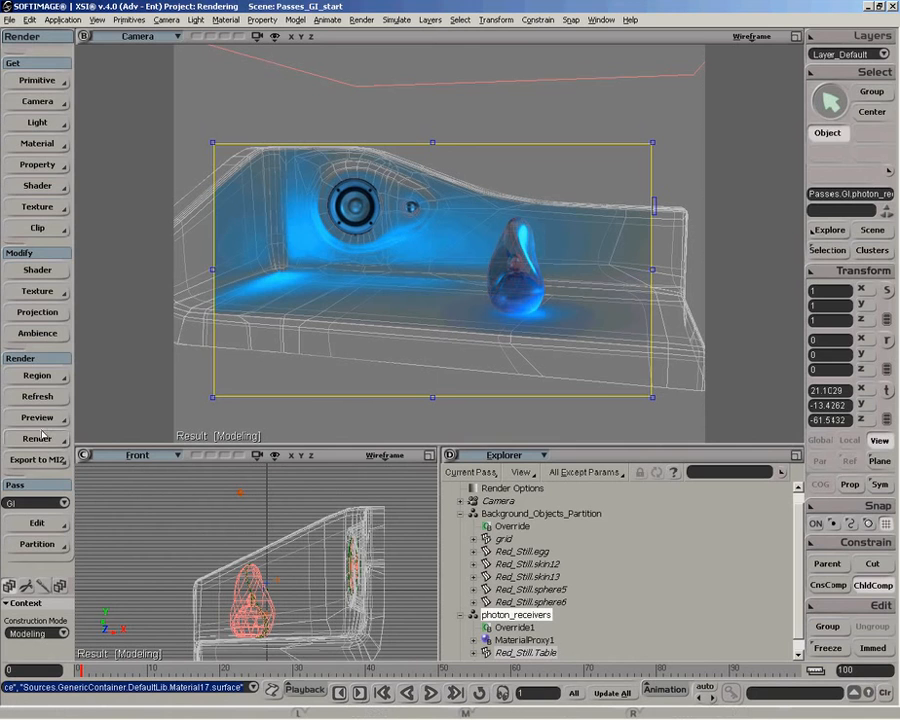
click(37, 374)
click(118, 452)
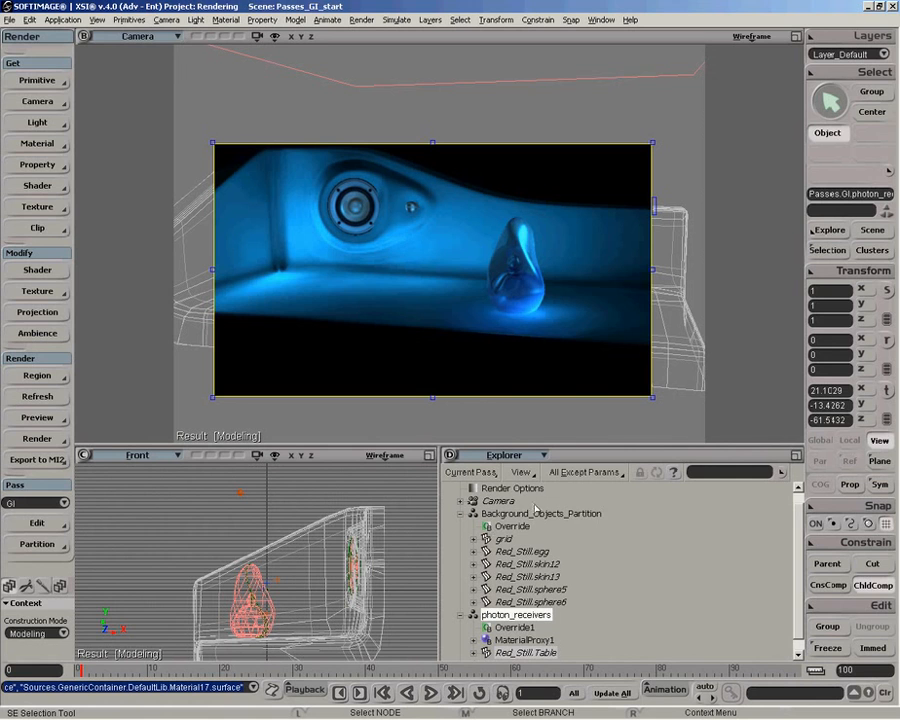
Add the egg's Primary Rays visibility parameter to the Background_Objects_Partition override and turn it off.
click(486, 526)
click(92, 298)
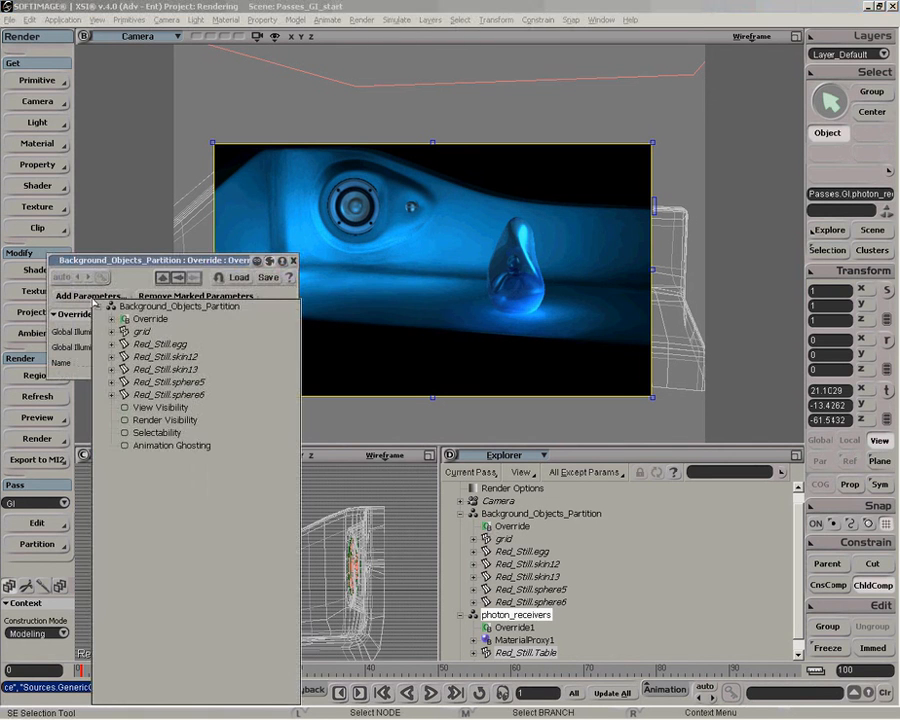
click(112, 343)
click(125, 394)
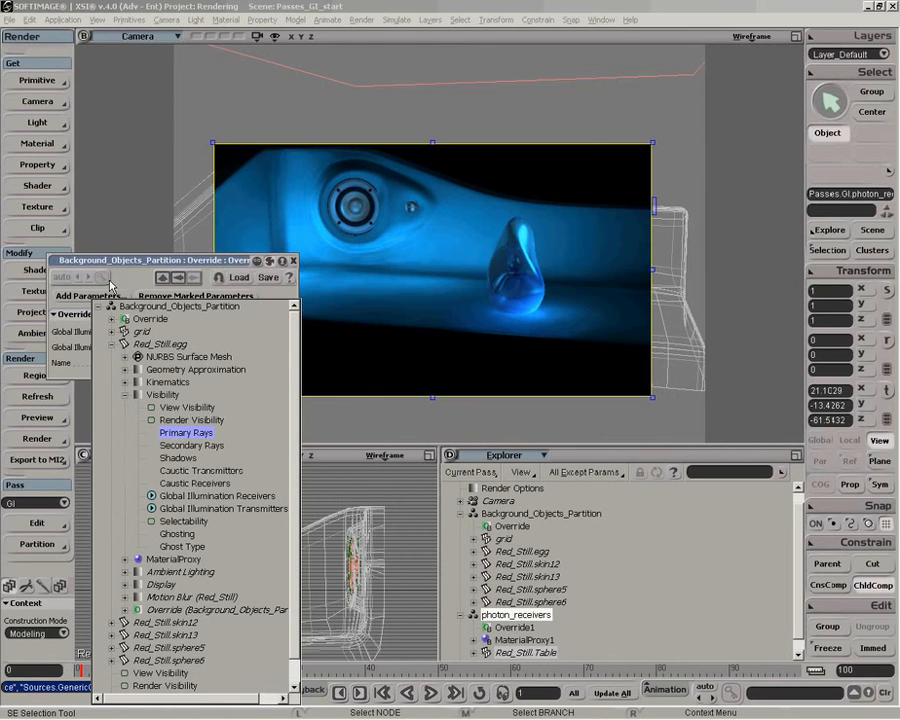
click(177, 435)
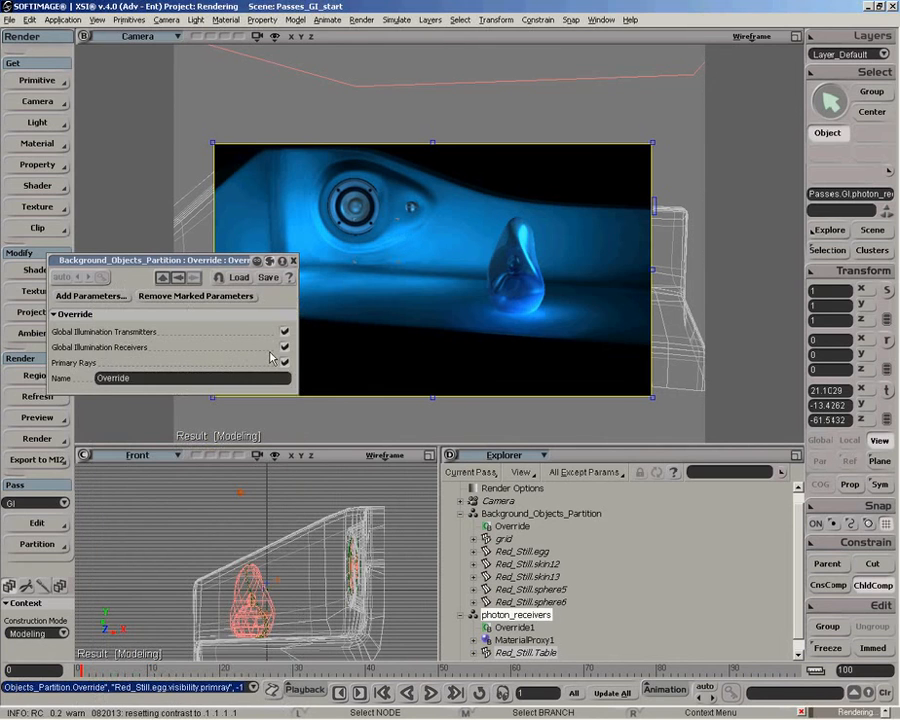
click(284, 362)
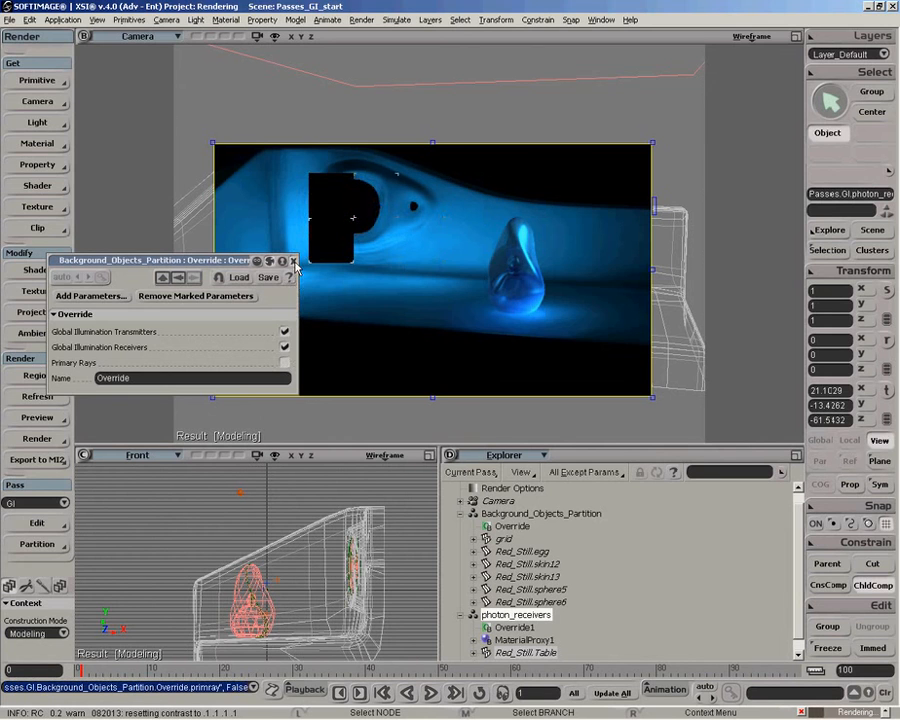
click(294, 261)
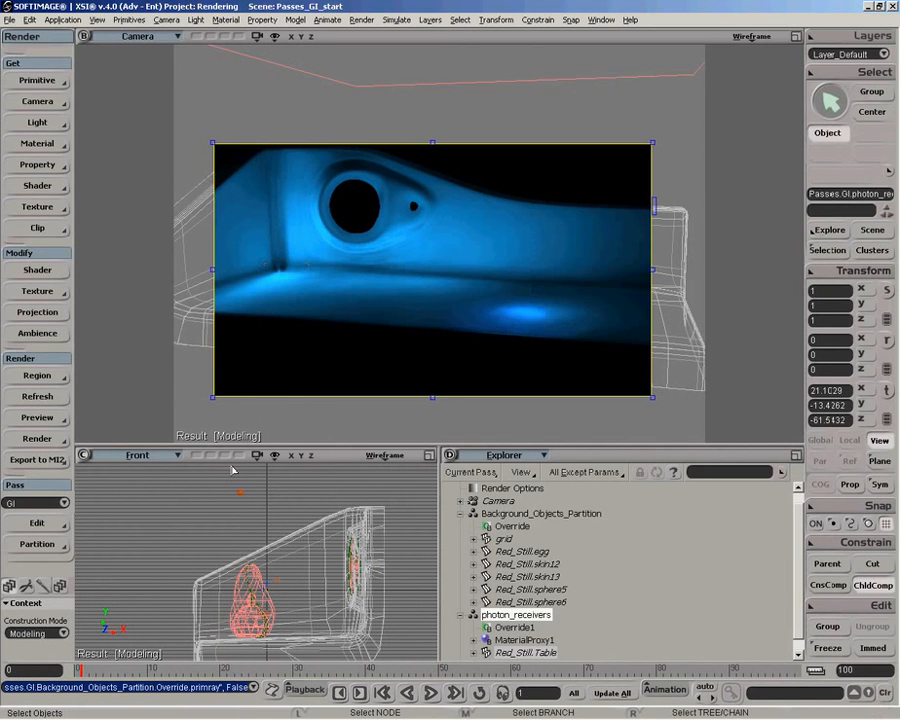